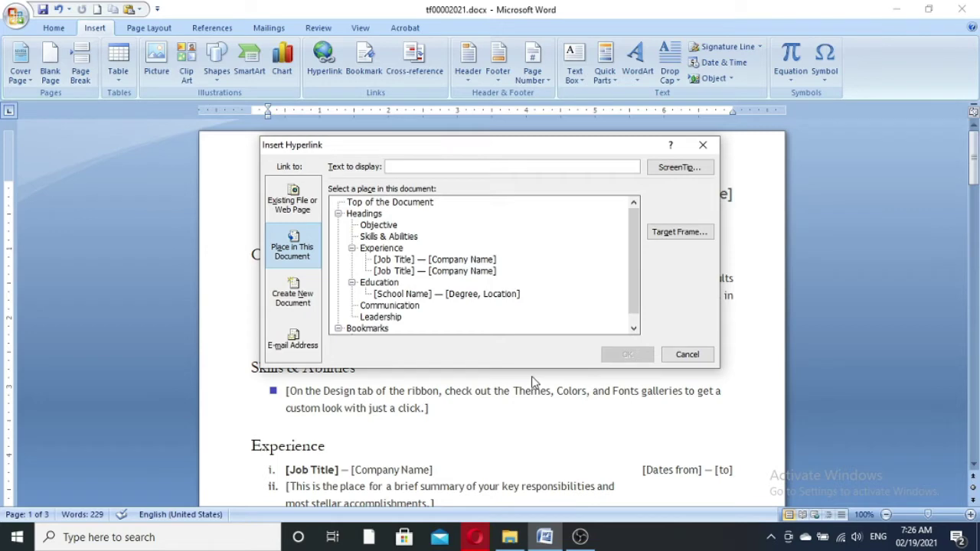
- Insert a 'Picture' hyperlink to Untitled Project - Snapshot.jpg from the Documents folder
{"action": "left_click", "coordinate": [291, 201]}
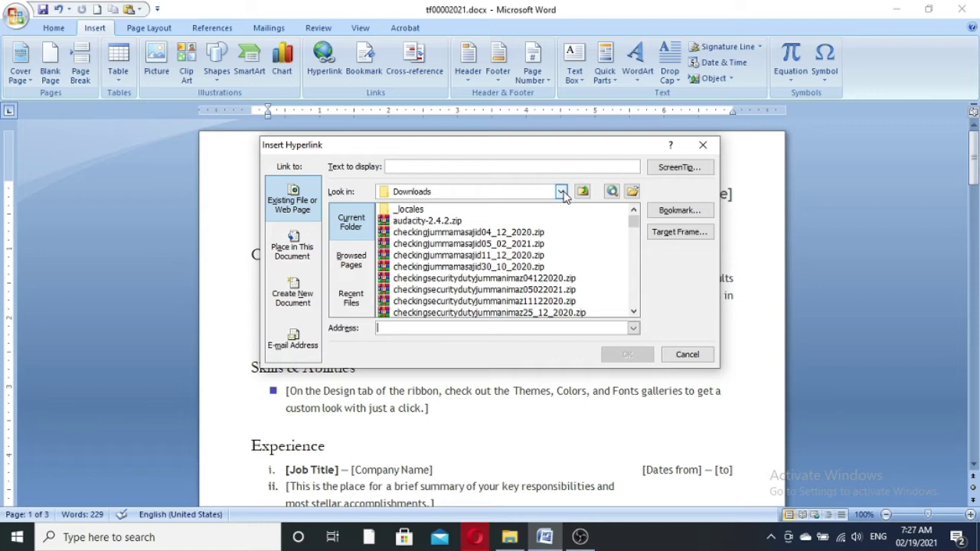
{"action": "left_click", "coordinate": [561, 192]}
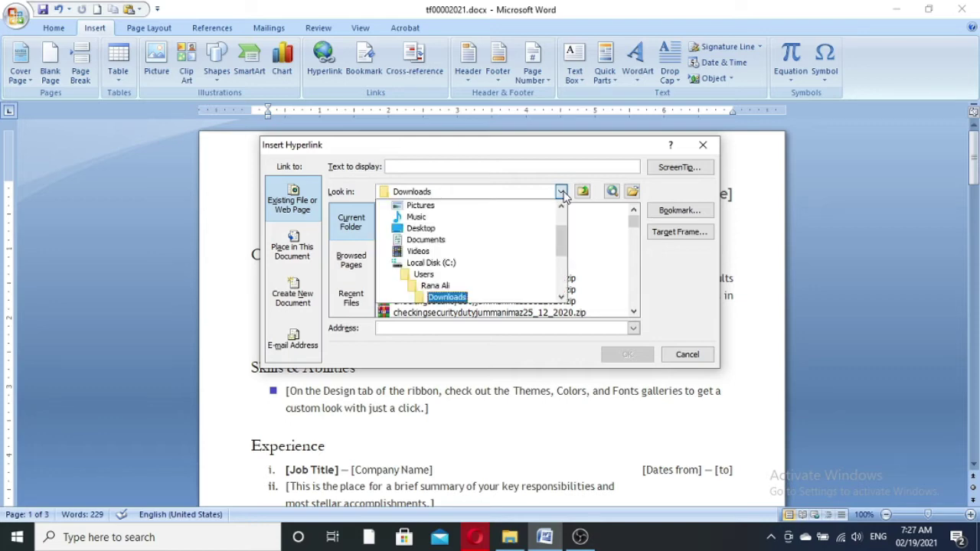
{"action": "left_click", "coordinate": [505, 244]}
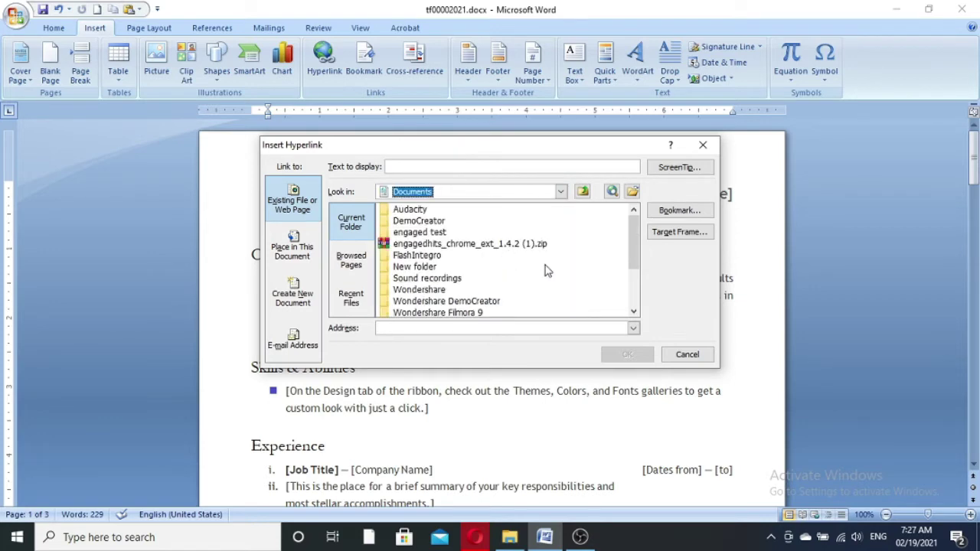
{"action": "scroll", "coordinate": [546, 269], "scroll_direction": "down", "scroll_amount": 2}
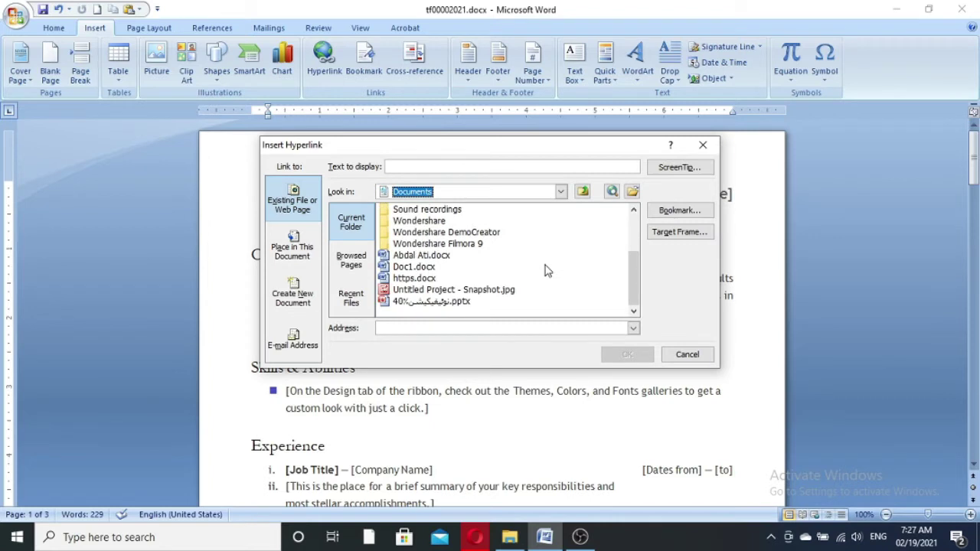
{"action": "left_click", "coordinate": [444, 293]}
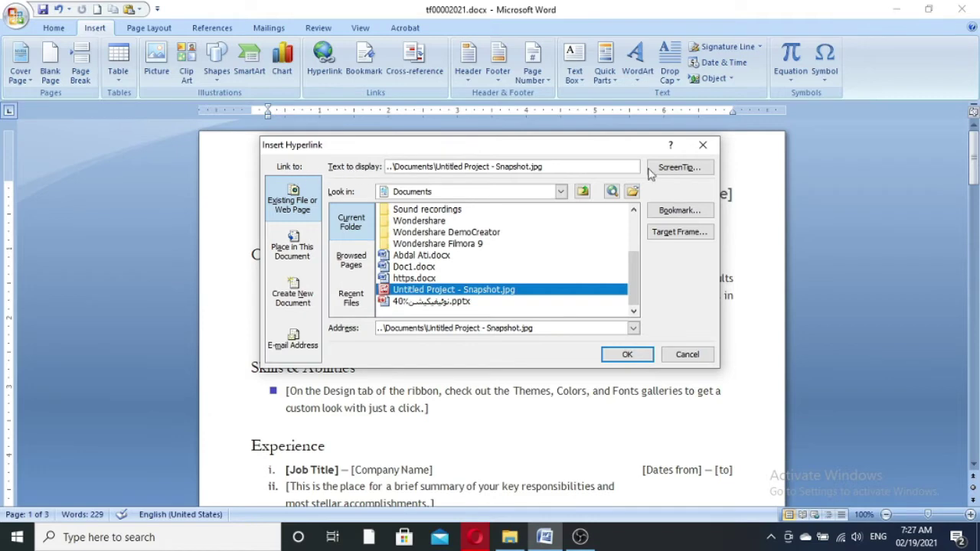
{"action": "left_click", "coordinate": [557, 167]}
{"action": "left_click_drag", "start_coordinate": [554, 168], "coordinate": [378, 153]}
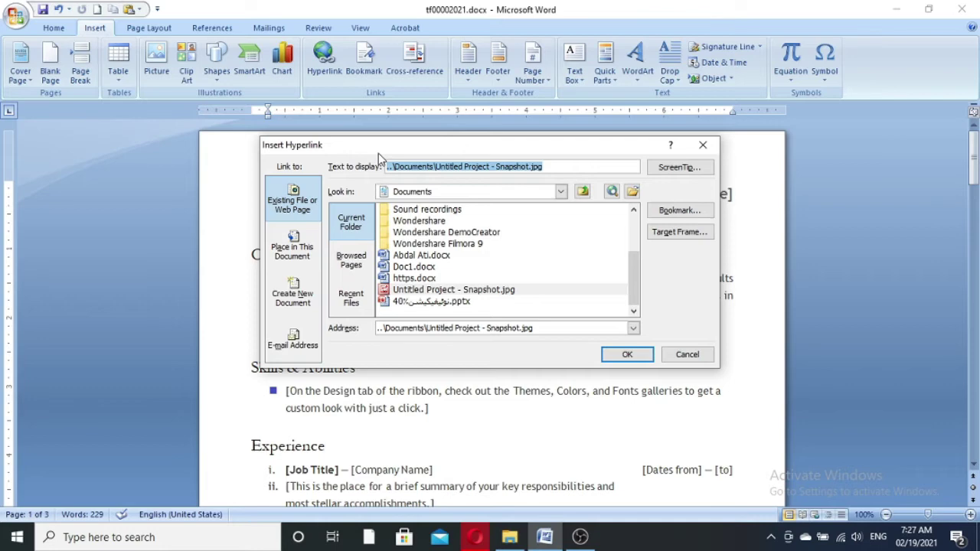
{"action": "type", "text": "Picture"}
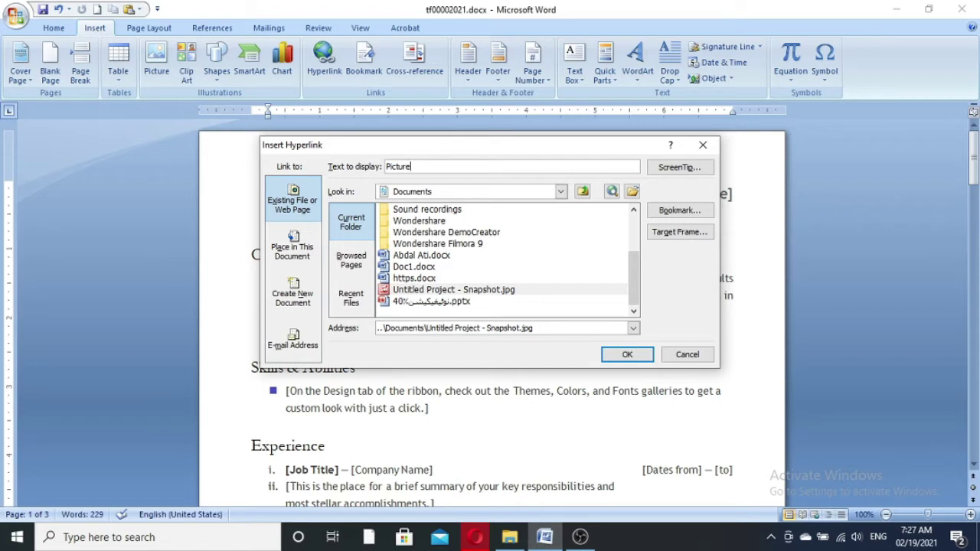
{"action": "left_click", "coordinate": [493, 290]}
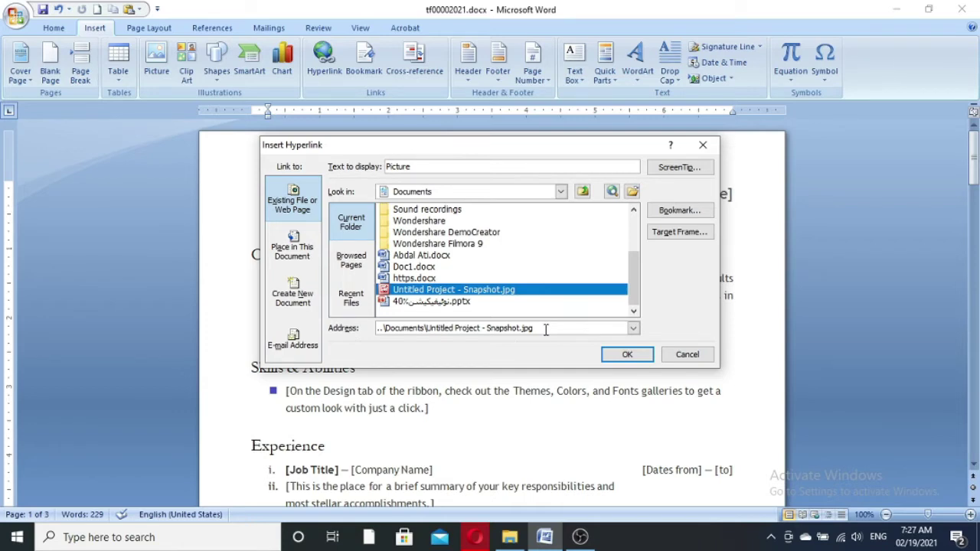
{"action": "left_click", "coordinate": [616, 356]}
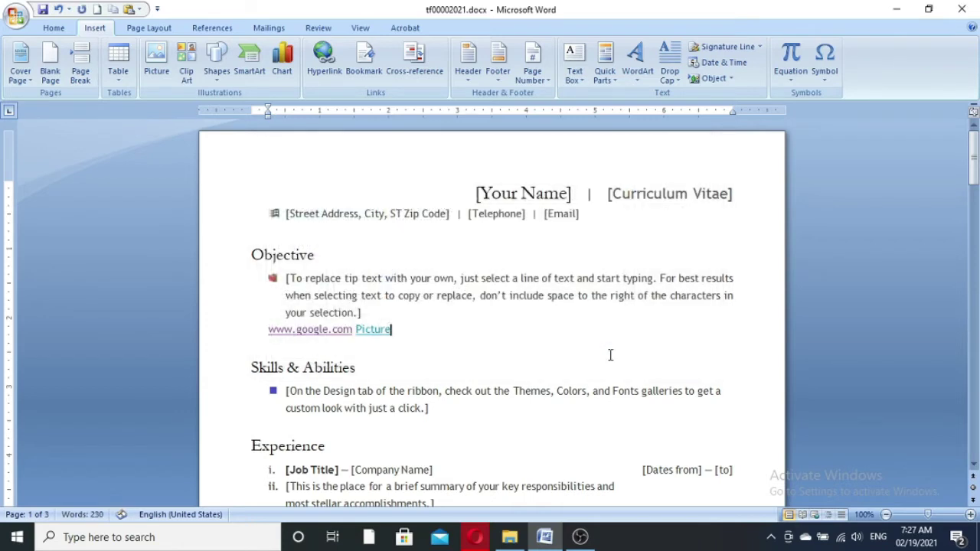
{"action": "mouse_move", "coordinate": [370, 331]}
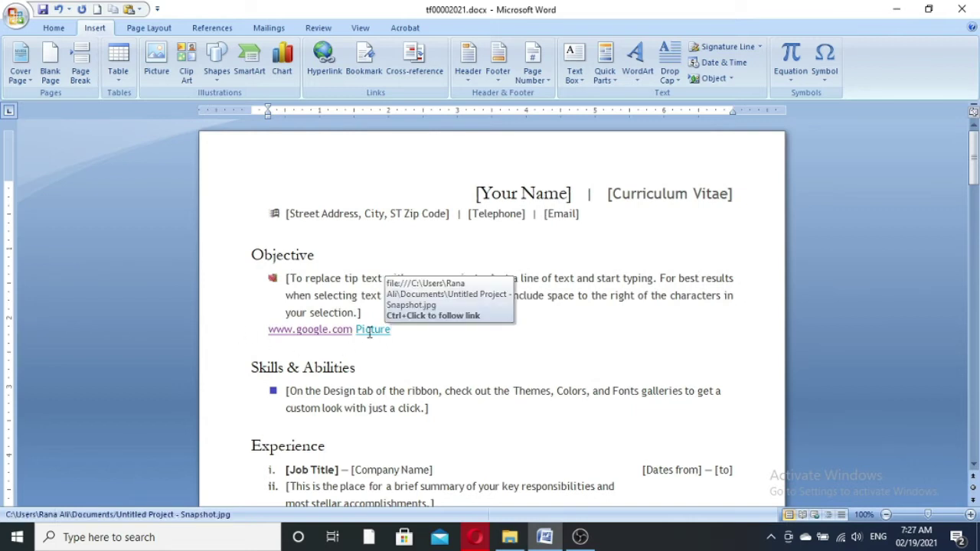
{"action": "left_click", "coordinate": [371, 331], "text": "ctrl"}
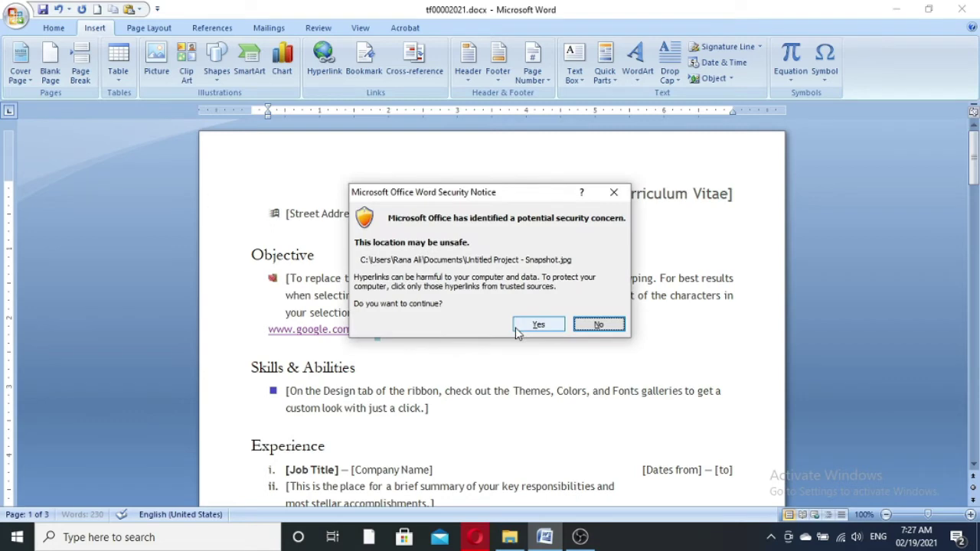
{"action": "left_click", "coordinate": [534, 335]}
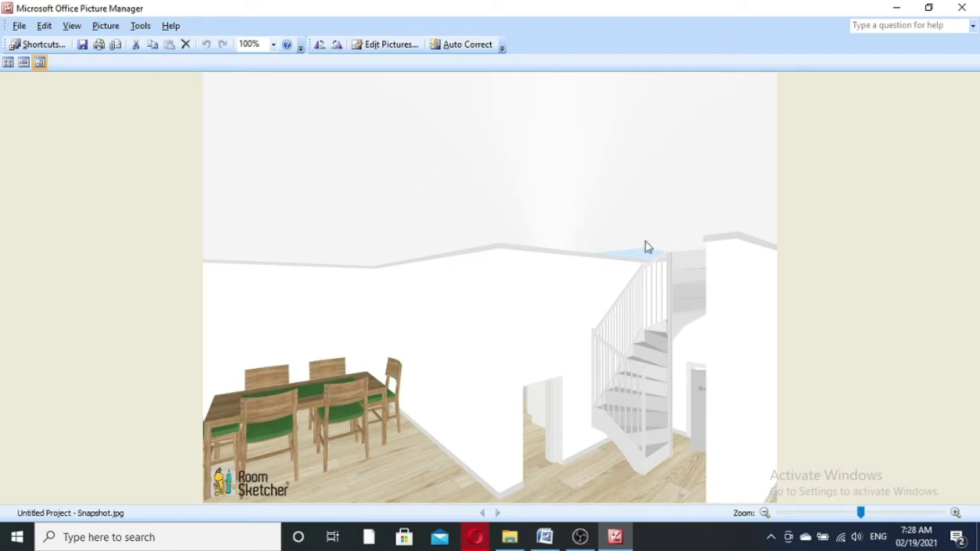
- Close the picture, then link the first Music MP3 after Picture as 'Naat by Junaid Jamshed.mp3'
{"action": "left_click", "coordinate": [961, 8]}
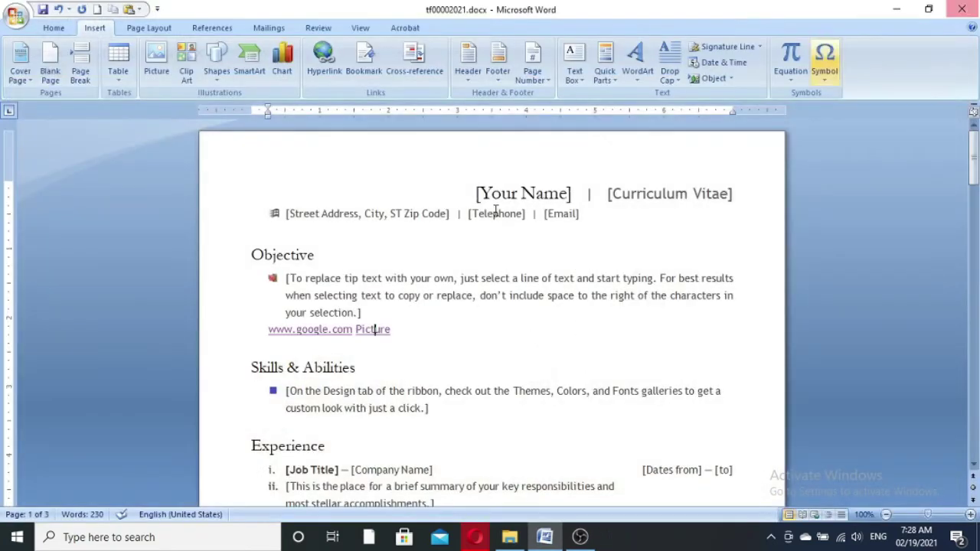
{"action": "left_click", "coordinate": [417, 329]}
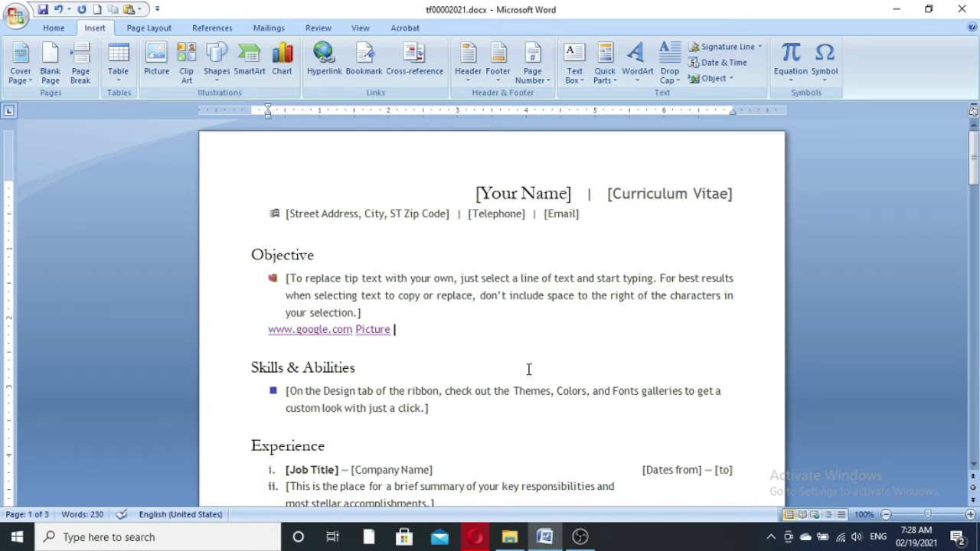
{"action": "key", "text": "ctrl+k"}
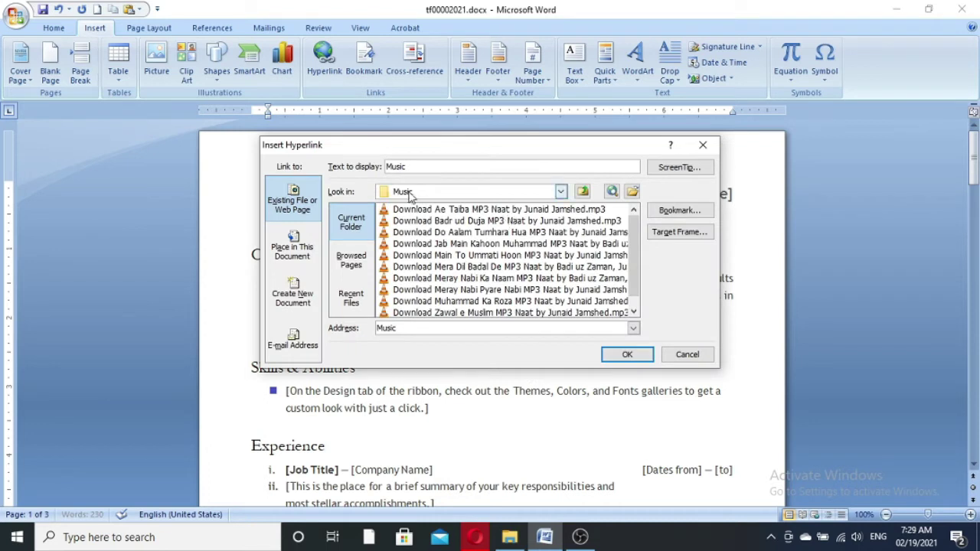
{"action": "left_click", "coordinate": [473, 211]}
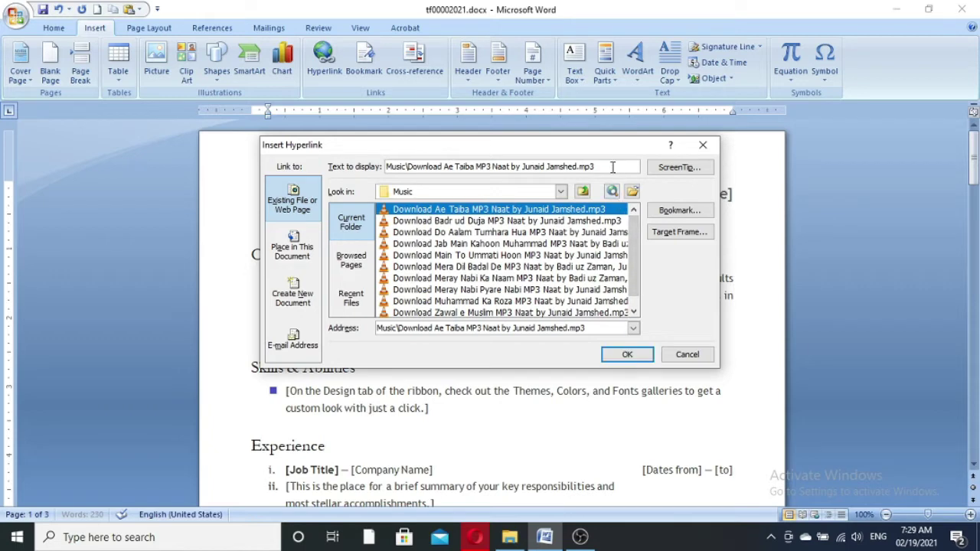
{"action": "left_click_drag", "start_coordinate": [491, 167], "coordinate": [246, 148]}
{"action": "key", "text": "BackSpace"}
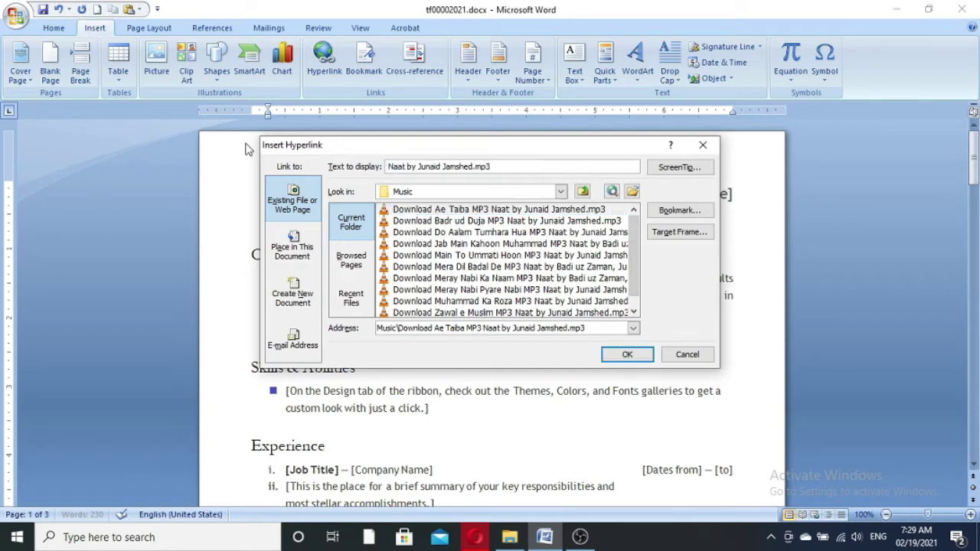
{"action": "key", "text": "Delete"}
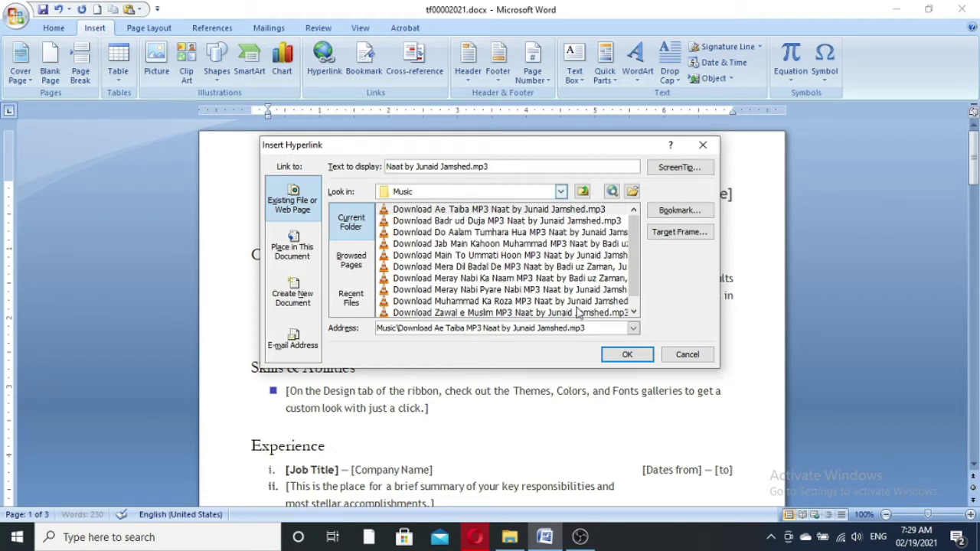
{"action": "left_click", "coordinate": [628, 354]}
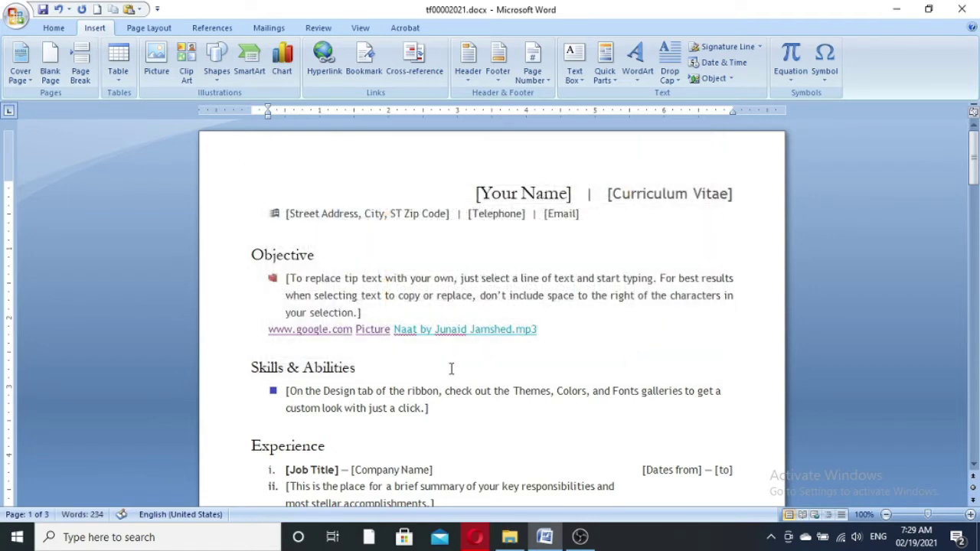
- Follow the MP3 link, accepting the Security Notice and the Opening file prompt
{"action": "left_click", "coordinate": [502, 334], "text": "ctrl"}
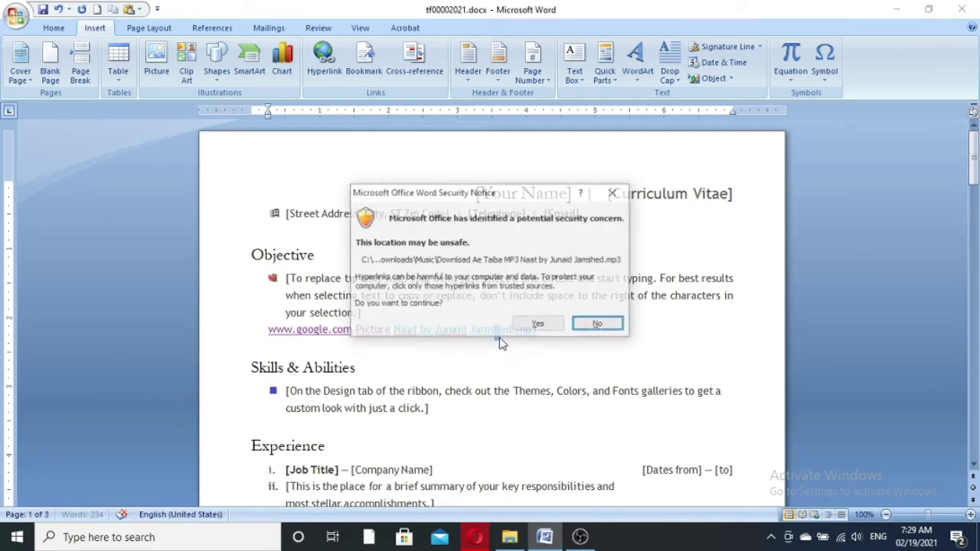
{"action": "left_click", "coordinate": [538, 323]}
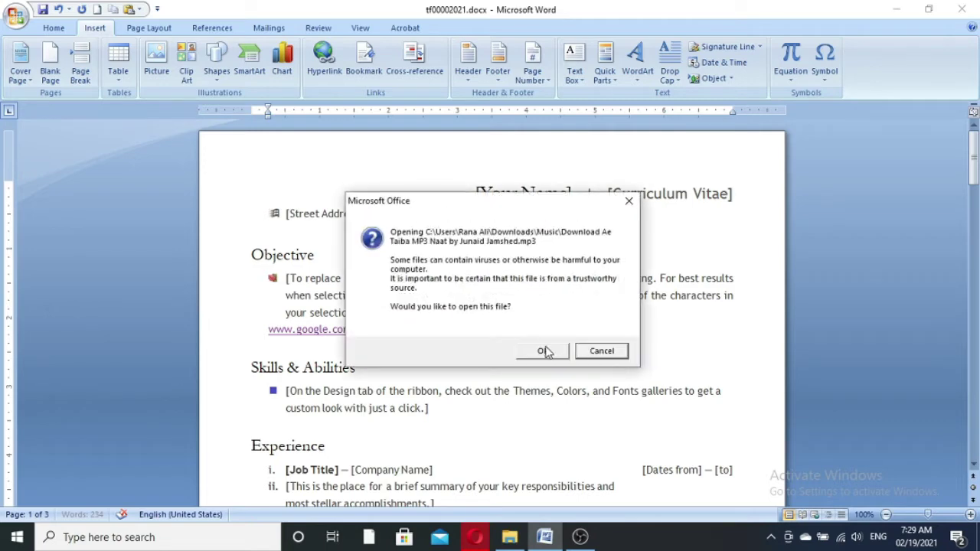
{"action": "left_click", "coordinate": [544, 349]}
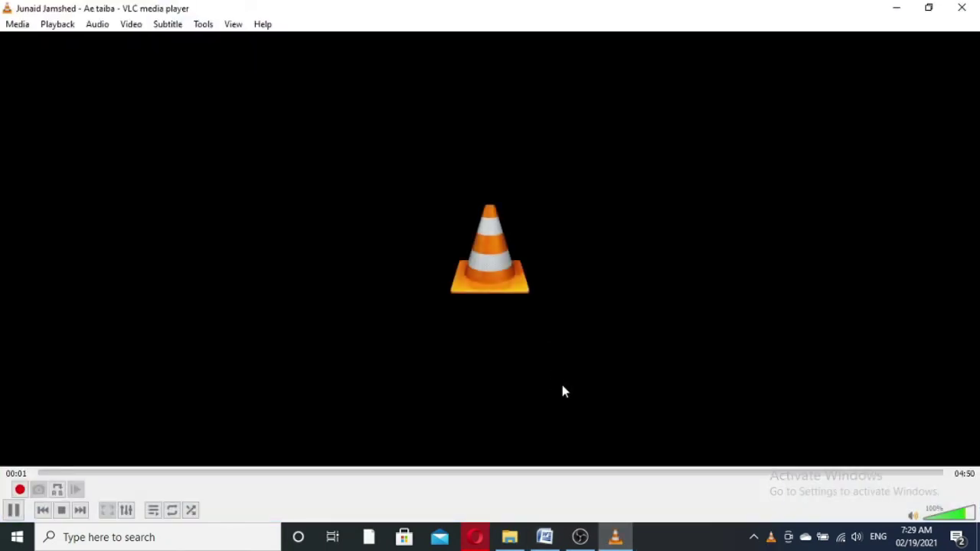
- Raise the volume, pause the Ae Taiba track at 00:07, and close VLC
{"action": "scroll", "coordinate": [929, 513], "scroll_direction": "up", "scroll_amount": 5}
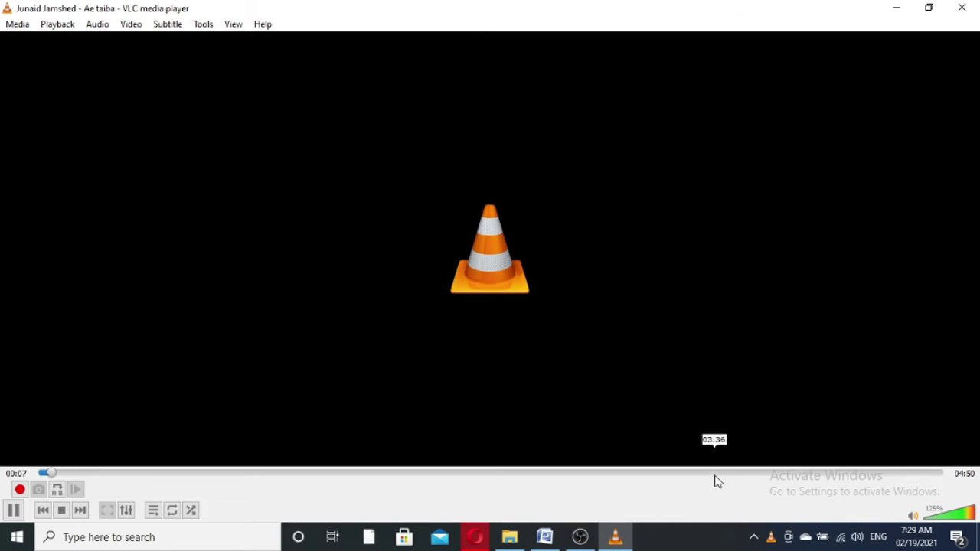
{"action": "key", "text": "space"}
{"action": "left_click", "coordinate": [962, 7]}
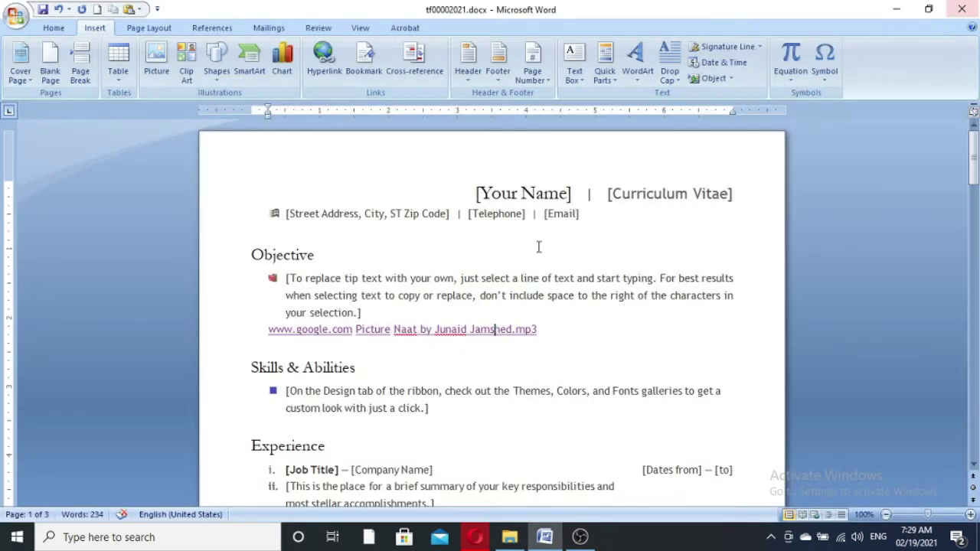
- Place the cursor after the MP3 link, open and close a blank document, then reopen Insert Hyperlink
{"action": "left_click", "coordinate": [556, 330]}
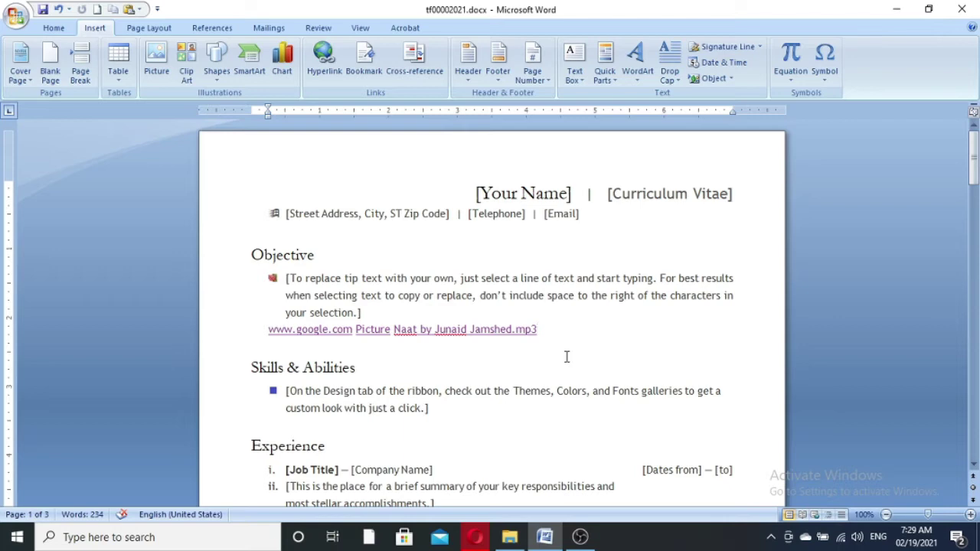
{"action": "key", "text": "ctrl+n"}
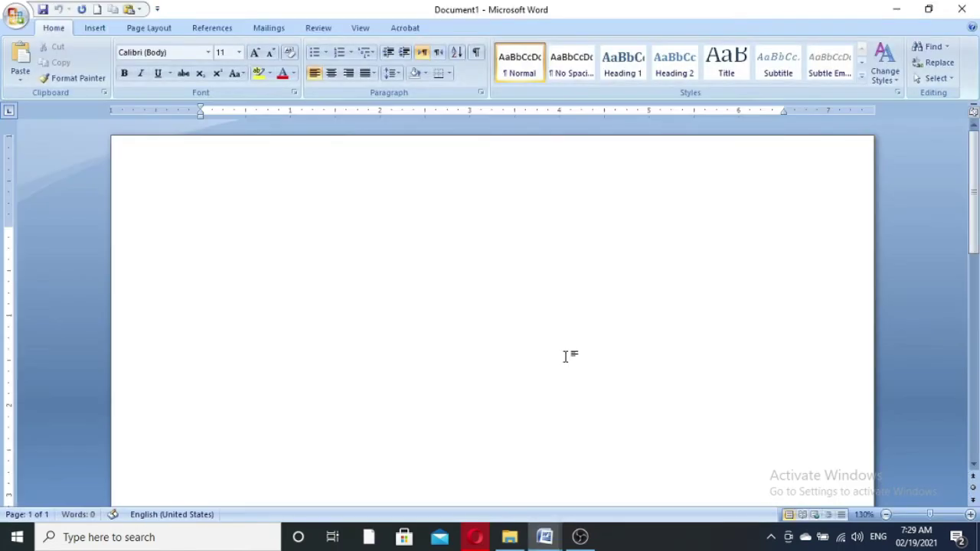
{"action": "left_click", "coordinate": [969, 6]}
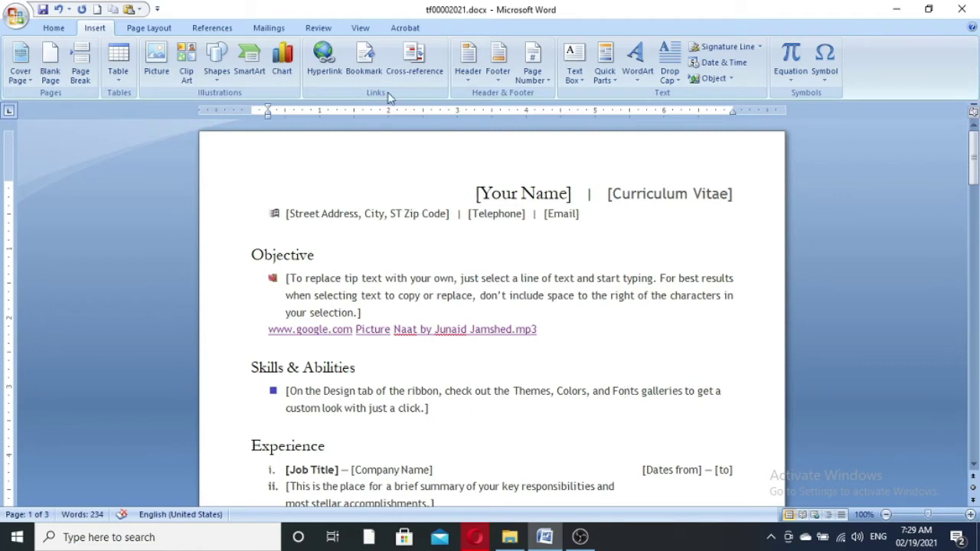
{"action": "key", "text": "ctrl+k"}
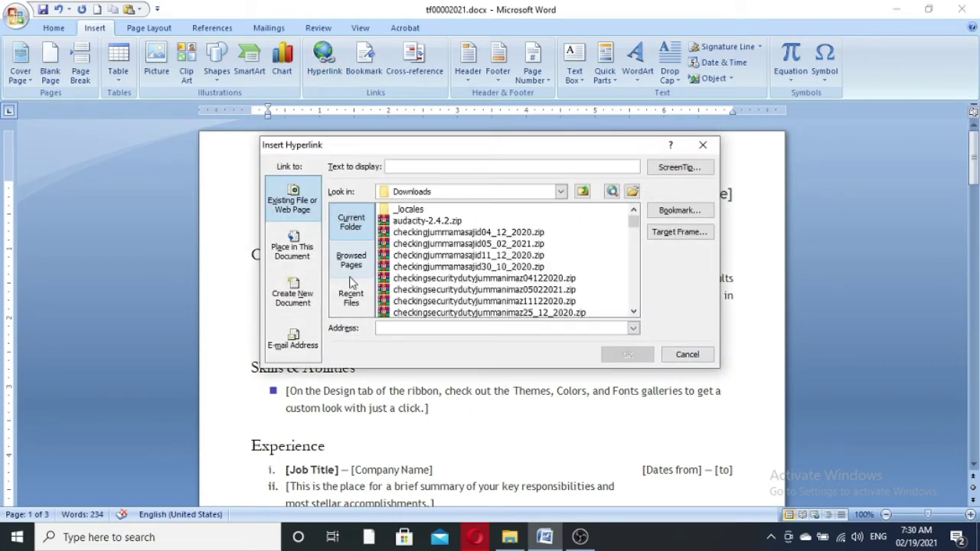
- Look through the Browsed Pages and Recent Files lists, then return to the current folder view
{"action": "left_click", "coordinate": [361, 268]}
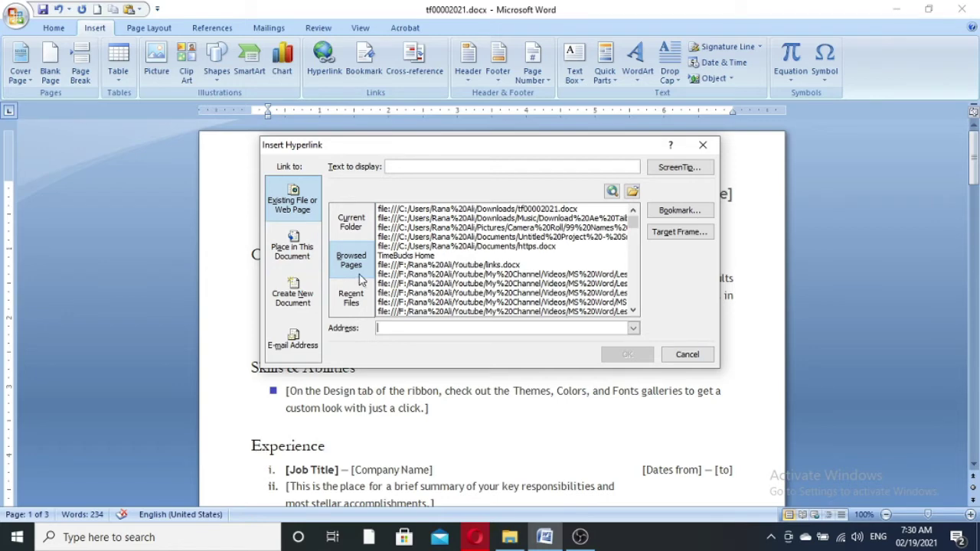
{"action": "scroll", "coordinate": [520, 268], "scroll_direction": "down", "scroll_amount": 2}
{"action": "scroll", "coordinate": [520, 268], "scroll_direction": "up", "scroll_amount": 2}
{"action": "left_click", "coordinate": [351, 222]}
{"action": "left_click", "coordinate": [346, 301]}
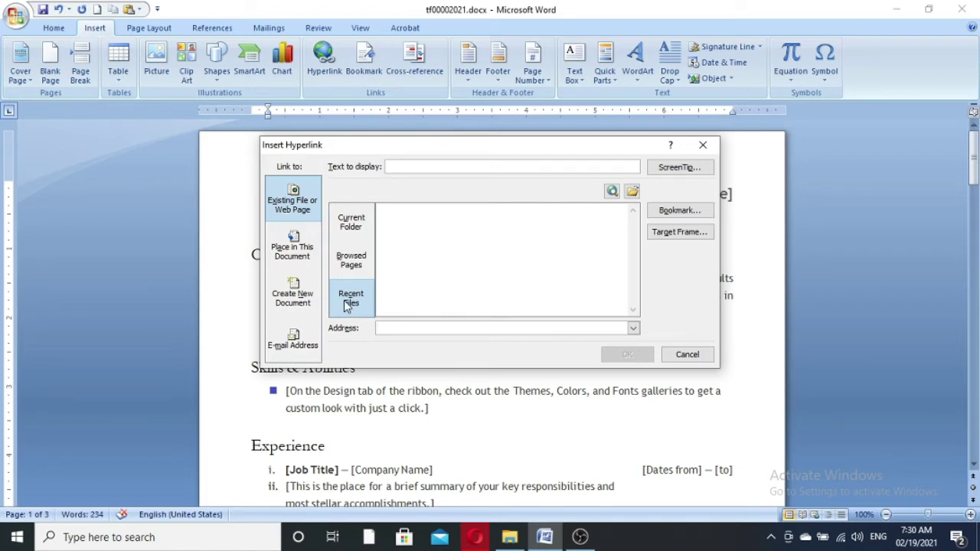
{"action": "left_click", "coordinate": [352, 222]}
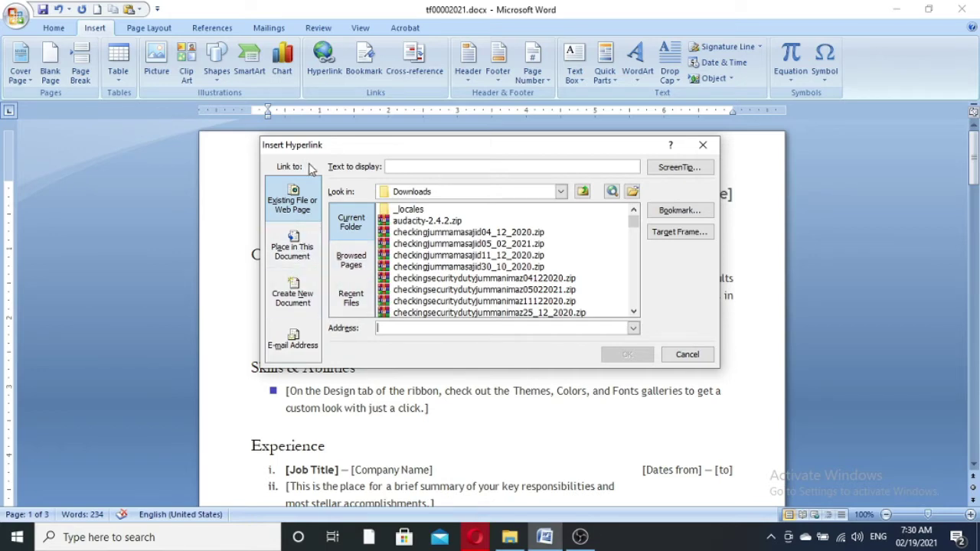
- Choose Top of the Document under Place in This Document, then cancel the hyperlink dialog
{"action": "left_click", "coordinate": [300, 259]}
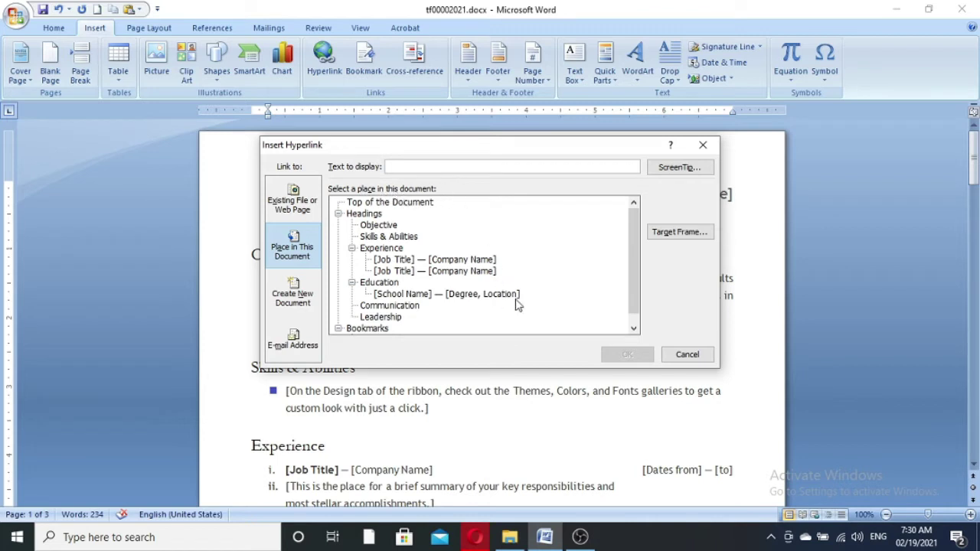
{"action": "scroll", "coordinate": [501, 280], "scroll_direction": "down", "scroll_amount": 1}
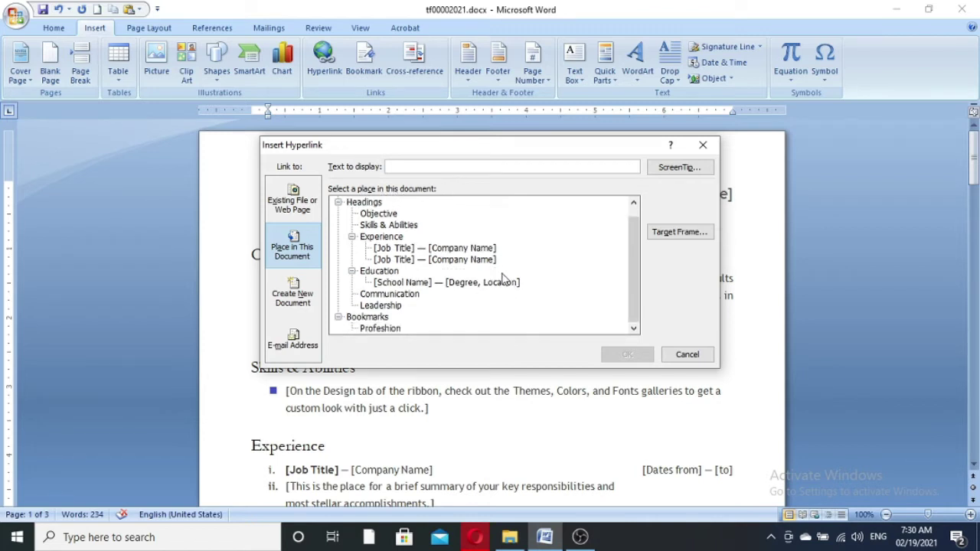
{"action": "scroll", "coordinate": [502, 277], "scroll_direction": "up", "scroll_amount": 1}
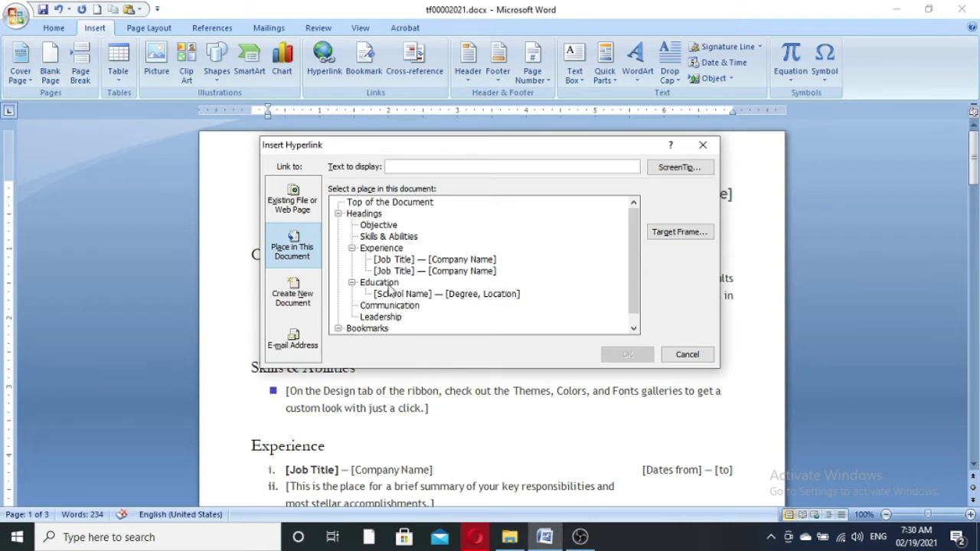
{"action": "scroll", "coordinate": [391, 289], "scroll_direction": "down", "scroll_amount": 1}
{"action": "scroll", "coordinate": [470, 303], "scroll_direction": "up", "scroll_amount": 1}
{"action": "left_click", "coordinate": [377, 202]}
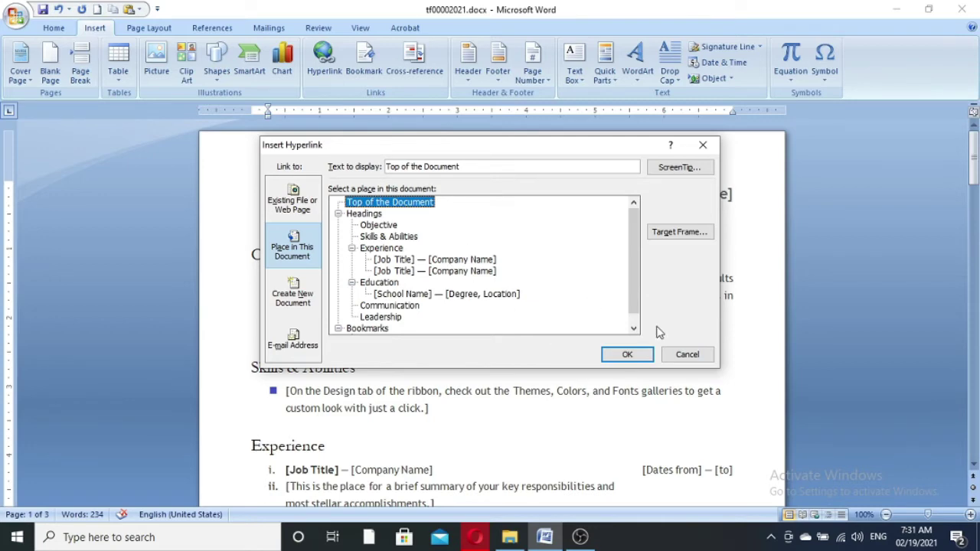
{"action": "left_click", "coordinate": [683, 356]}
- Scroll to page 3 and click the blank area below the table
{"action": "scroll", "coordinate": [453, 379], "scroll_direction": "down", "scroll_amount": 3}
{"action": "scroll", "coordinate": [452, 379], "scroll_direction": "down", "scroll_amount": 15}
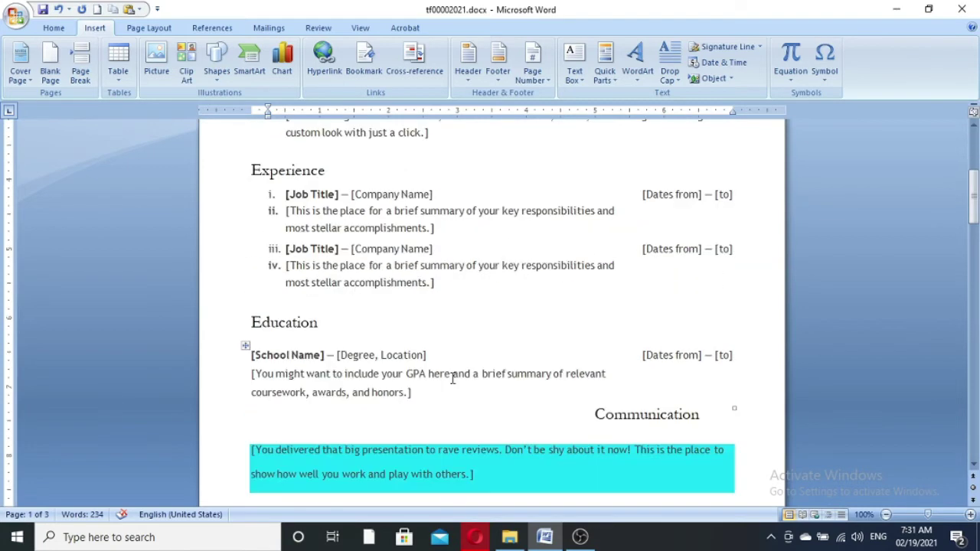
{"action": "scroll", "coordinate": [453, 379], "scroll_direction": "down", "scroll_amount": 10}
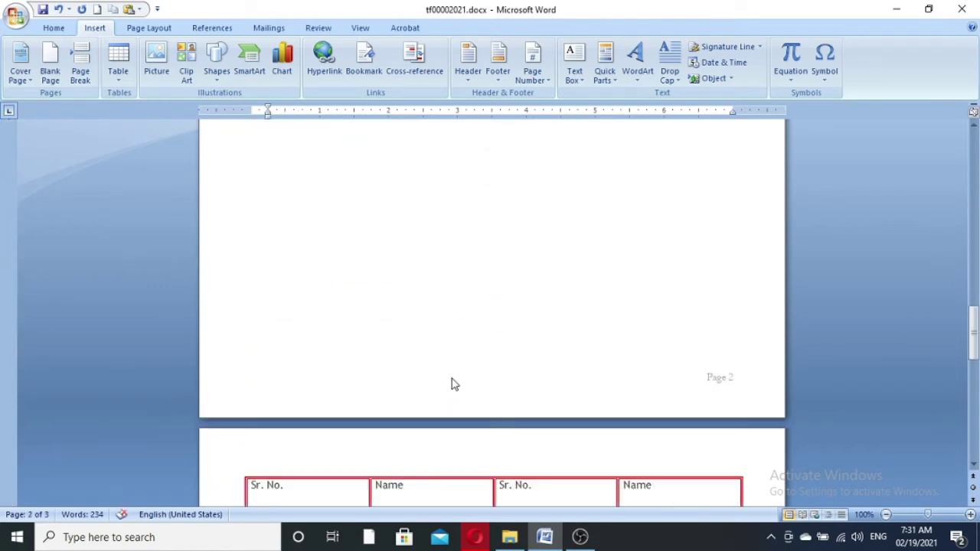
{"action": "left_click", "coordinate": [397, 289]}
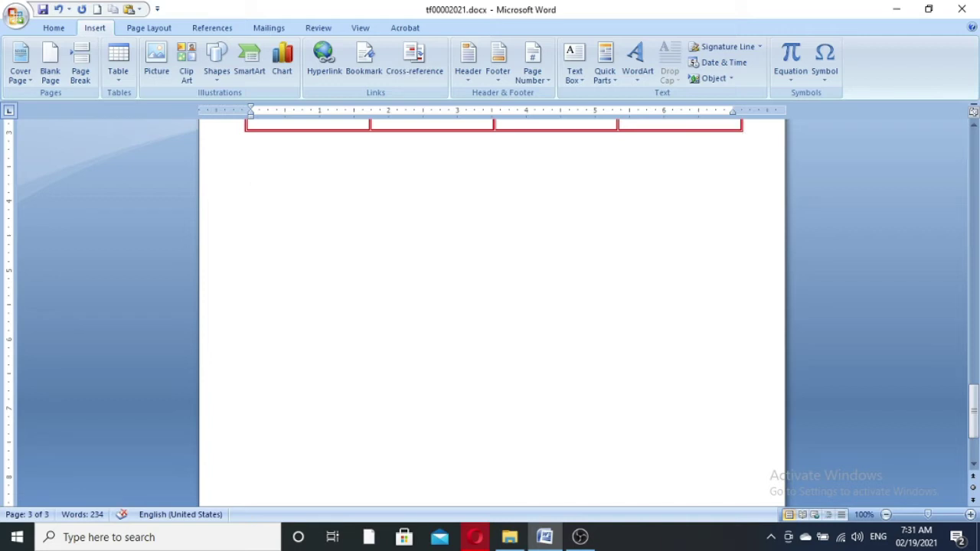
- Type 'Go to back' and follow it with a hyperlink to Top of the Document
{"action": "type", "text": "Go to back"}
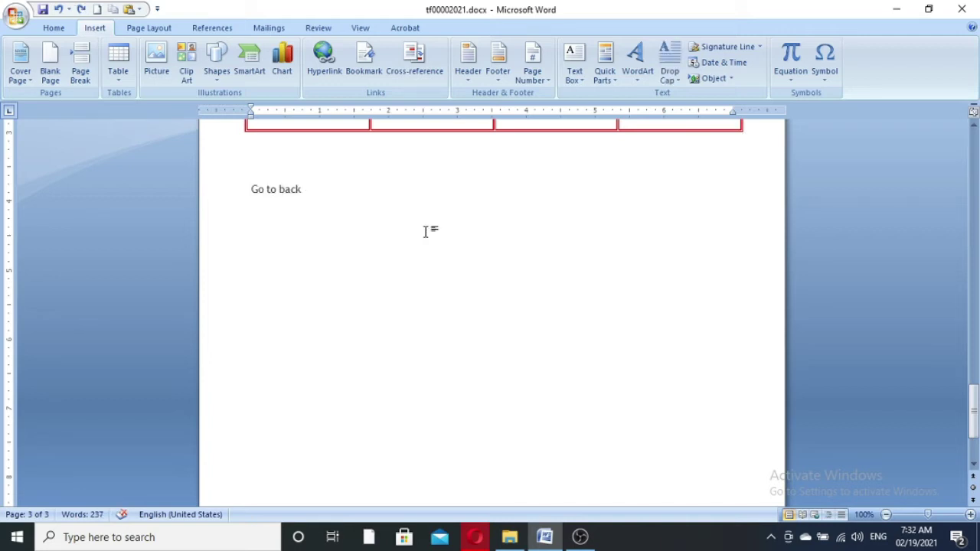
{"action": "key", "text": "ctrl+k"}
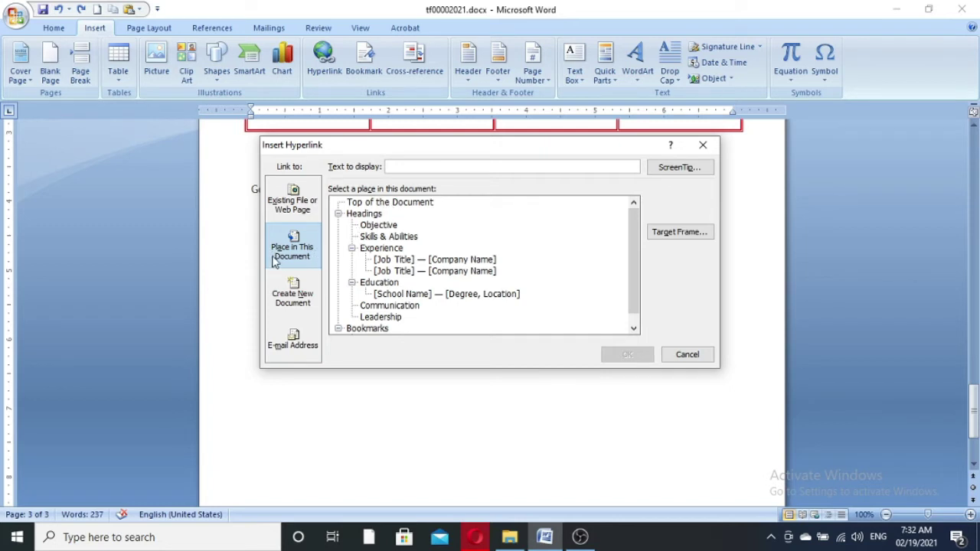
{"action": "left_click", "coordinate": [410, 205]}
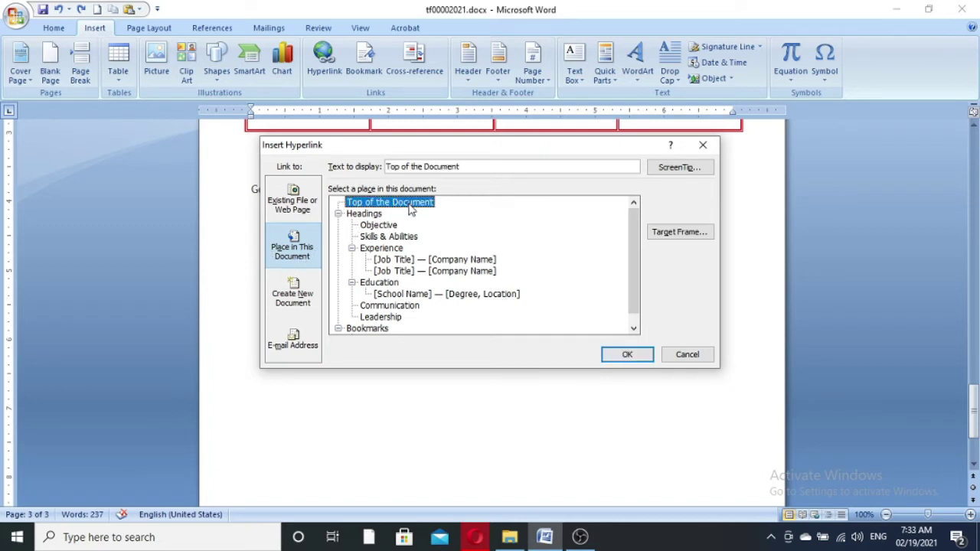
{"action": "left_click", "coordinate": [620, 357]}
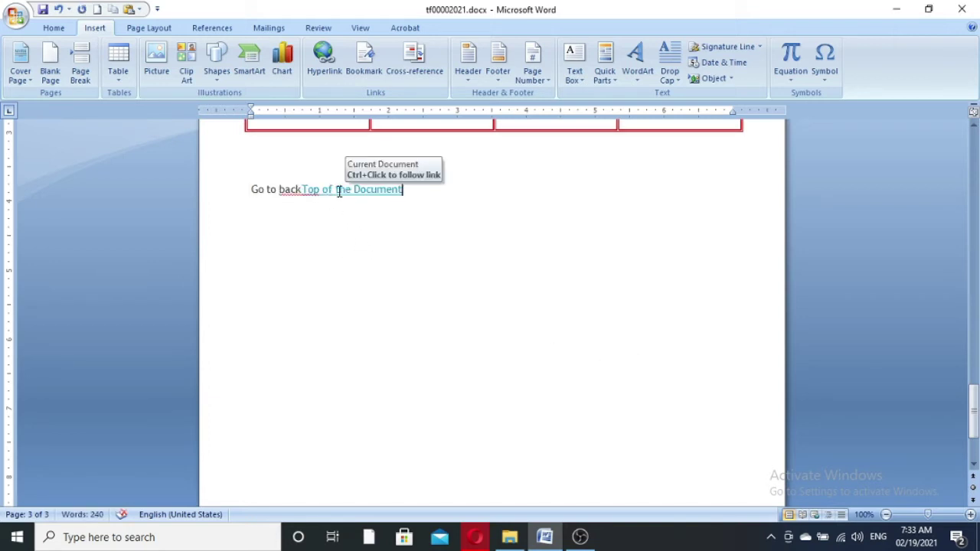
- Select the Top of the Document link and change its display text to 'First Page of this Document'
{"action": "left_click", "coordinate": [378, 189]}
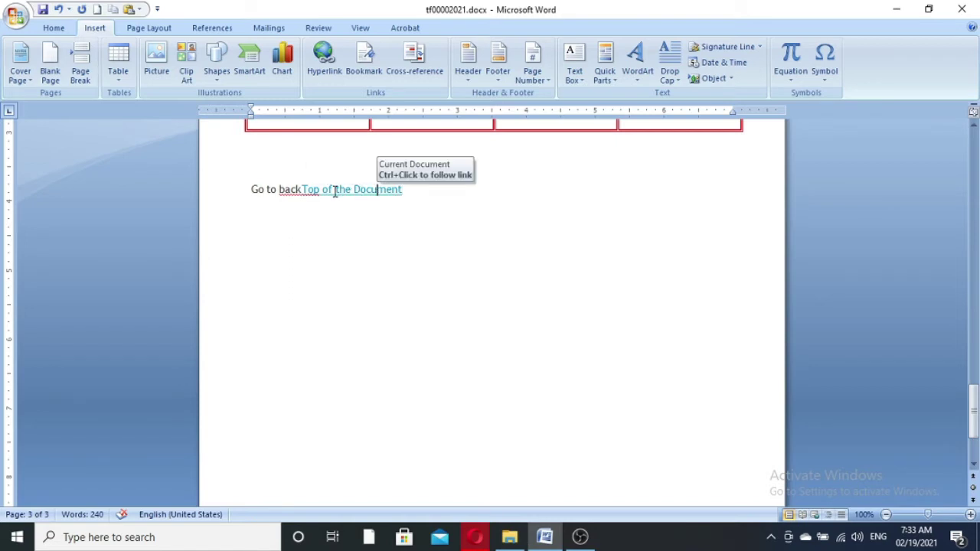
{"action": "double_click", "coordinate": [342, 191]}
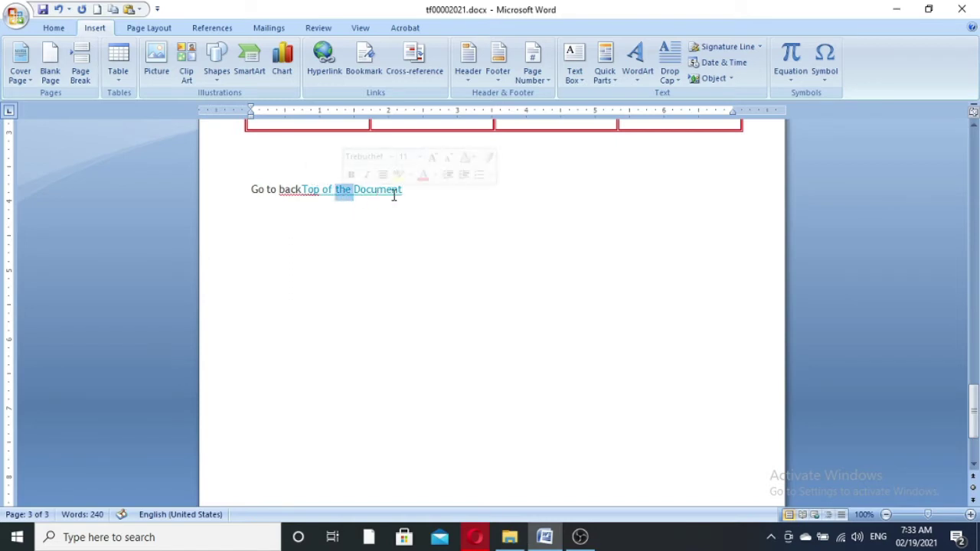
{"action": "left_click_drag", "start_coordinate": [410, 196], "coordinate": [303, 192]}
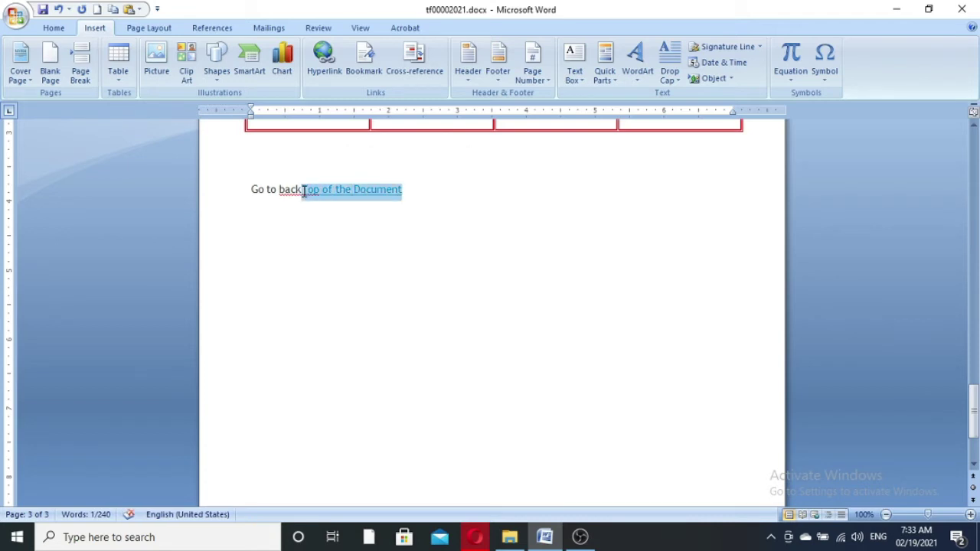
{"action": "key", "text": "ctrl+k"}
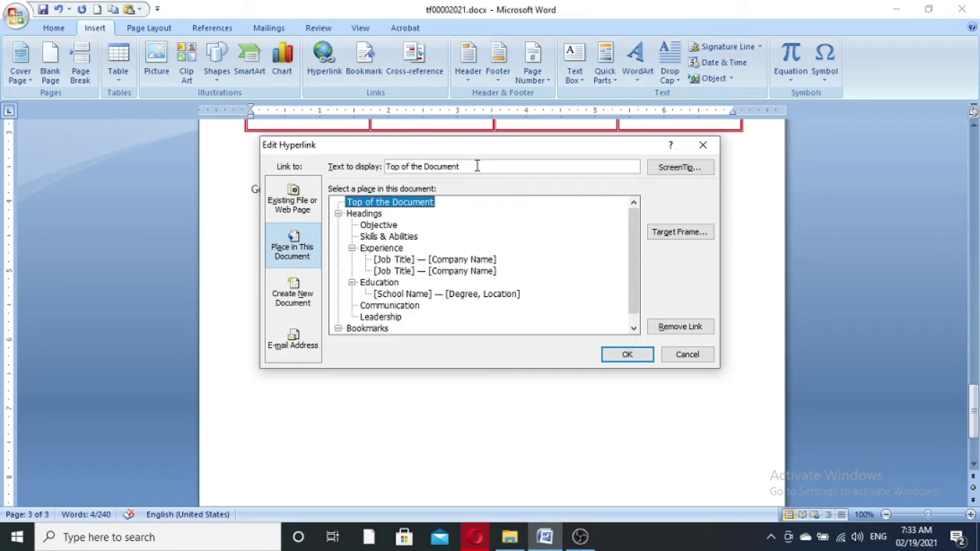
{"action": "left_click_drag", "start_coordinate": [477, 166], "coordinate": [361, 163]}
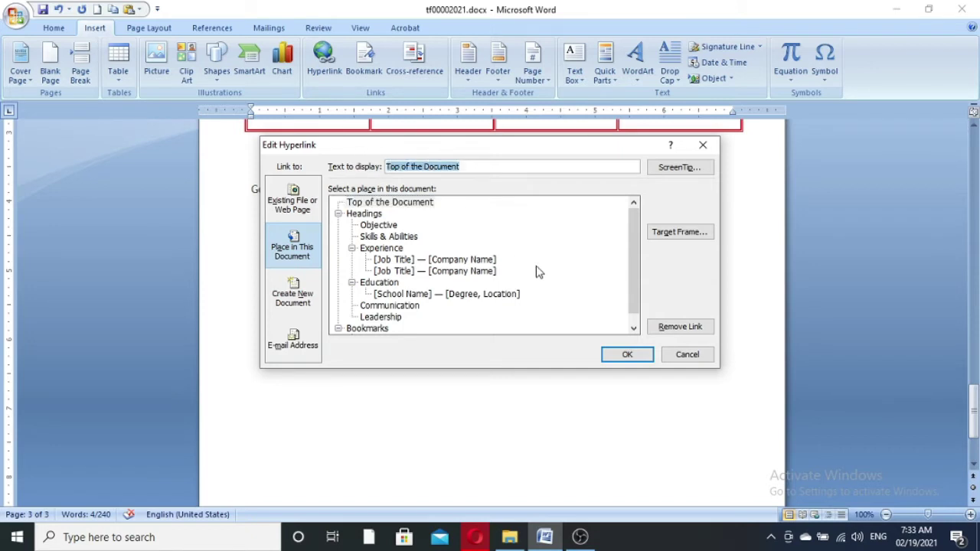
{"action": "left_click", "coordinate": [393, 205]}
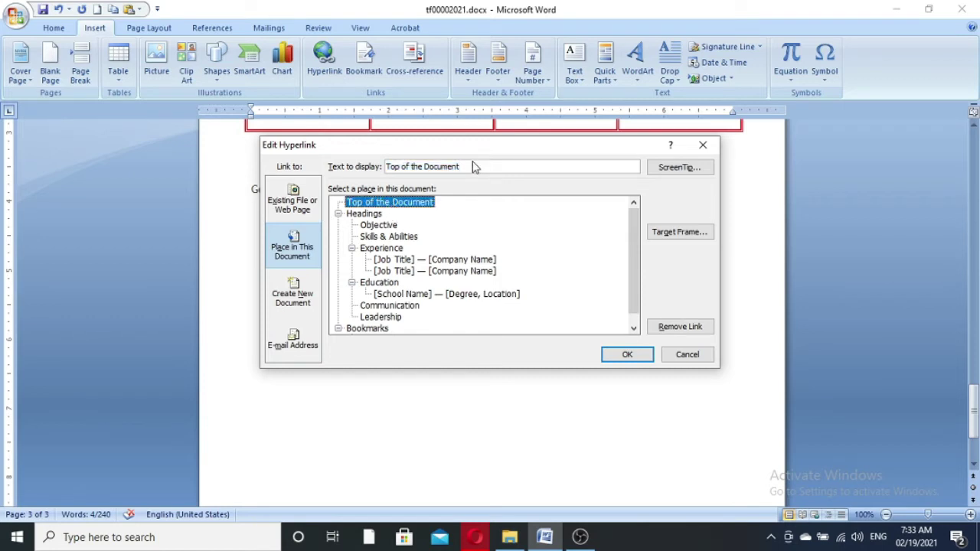
{"action": "left_click_drag", "start_coordinate": [476, 166], "coordinate": [358, 146]}
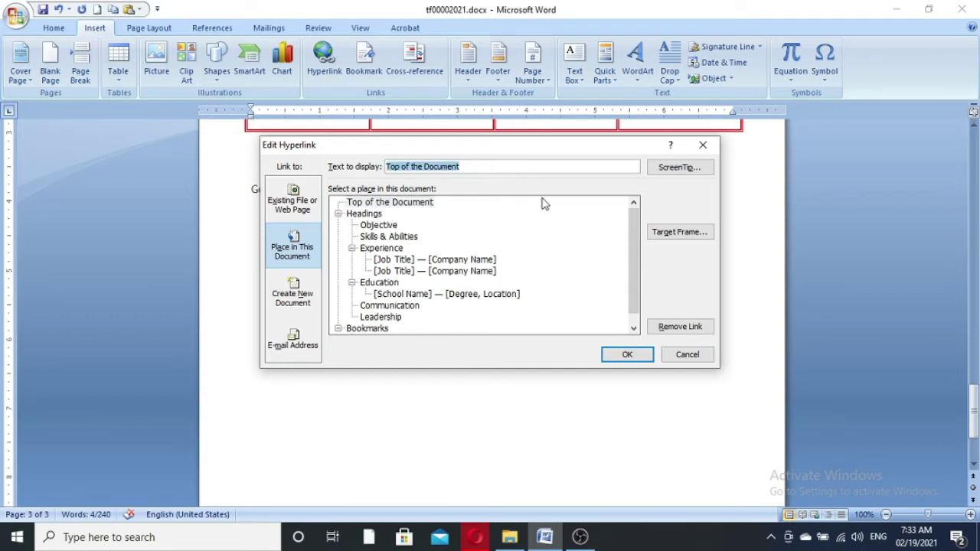
{"action": "type", "text": "F"}
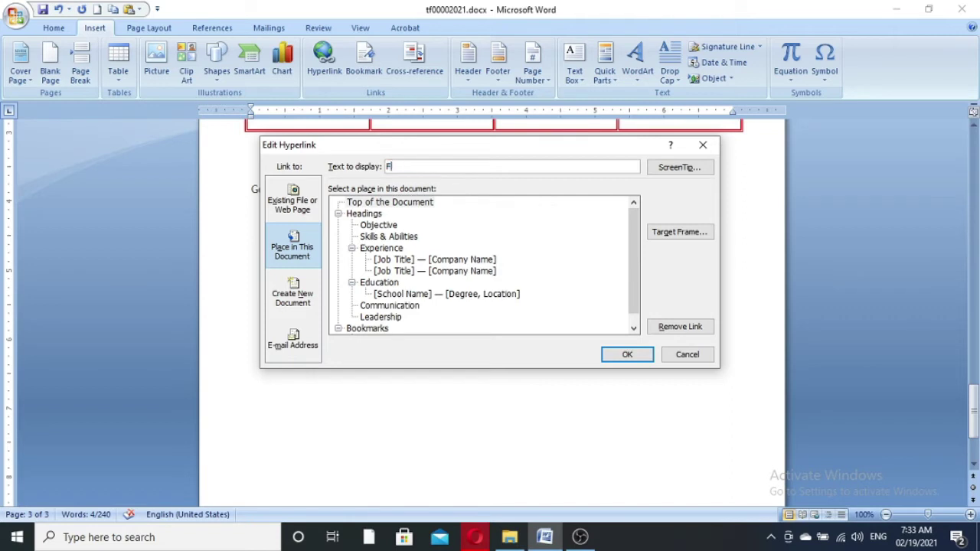
{"action": "type", "text": "irst Page of this Document"}
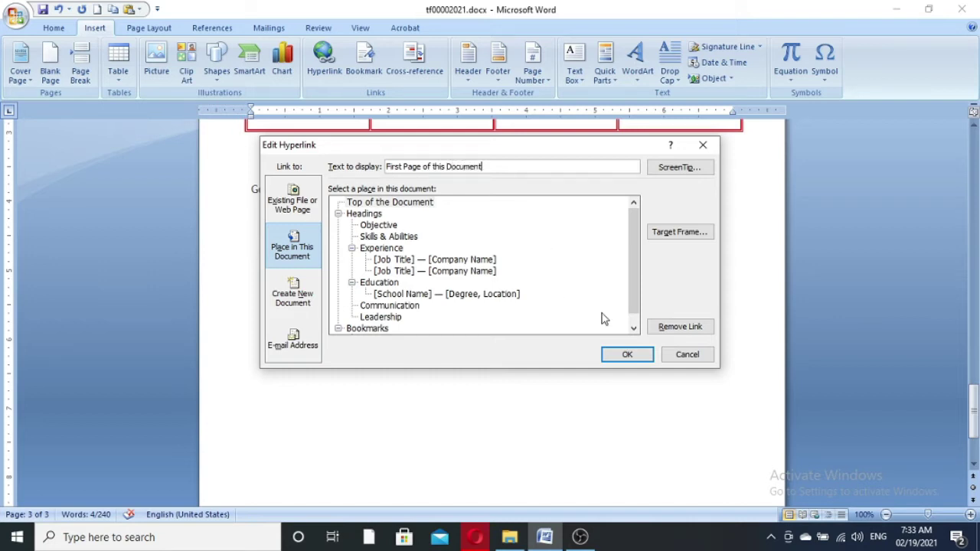
- Give the link the ScreenTip 'go to first page' and apply the change
{"action": "left_click", "coordinate": [680, 169]}
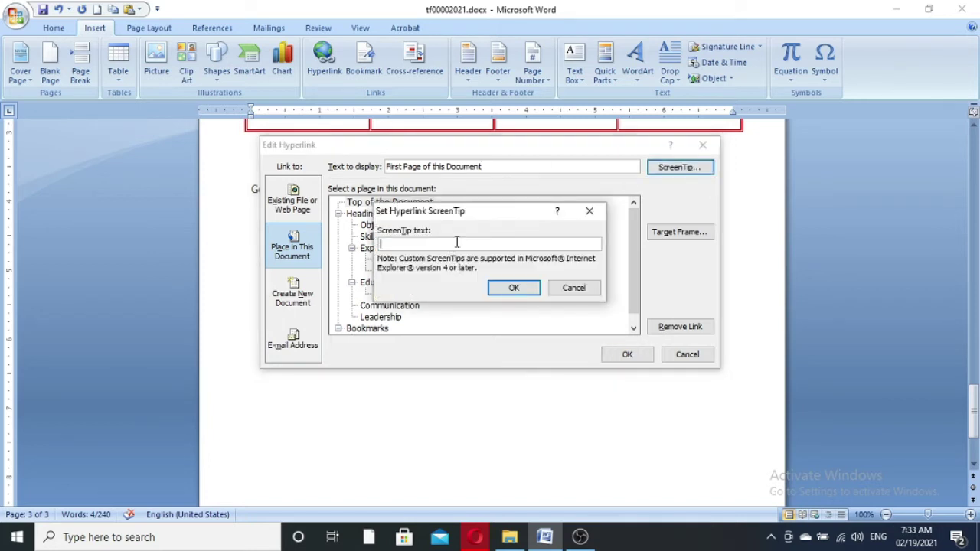
{"action": "type", "text": "got o first page"}
{"action": "left_click", "coordinate": [509, 289]}
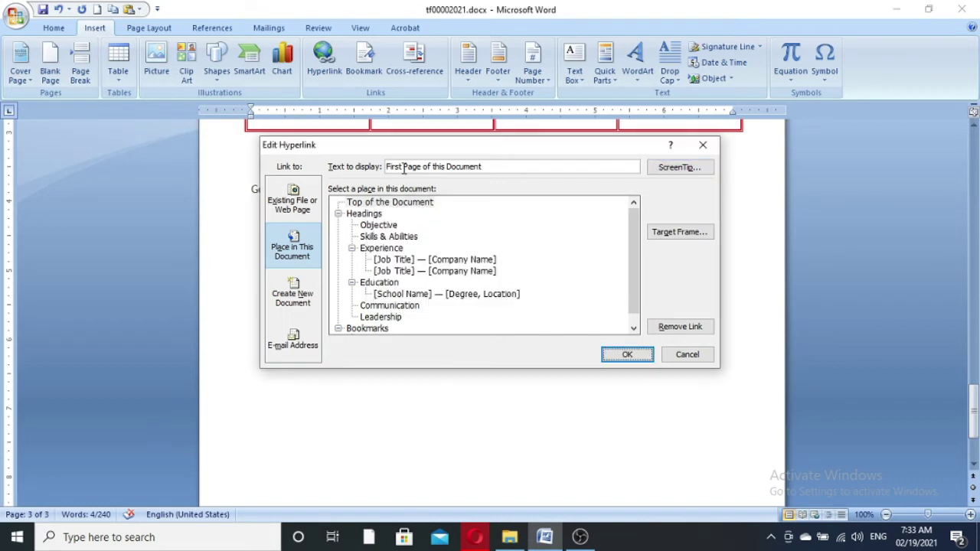
{"action": "left_click", "coordinate": [627, 355]}
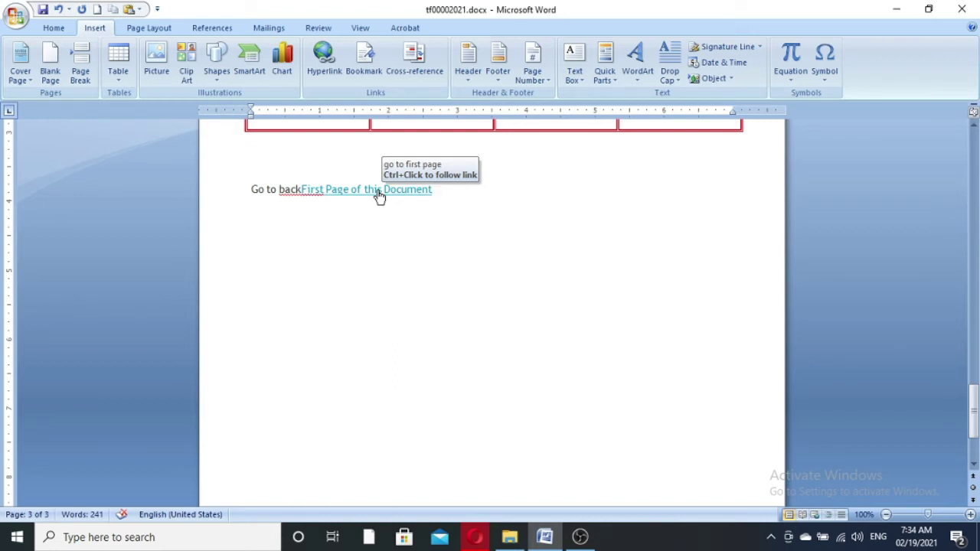
- Ctrl+click 'First Page of this Document' on page 3 to jump to page 1
{"action": "left_click", "coordinate": [379, 193], "text": "ctrl"}
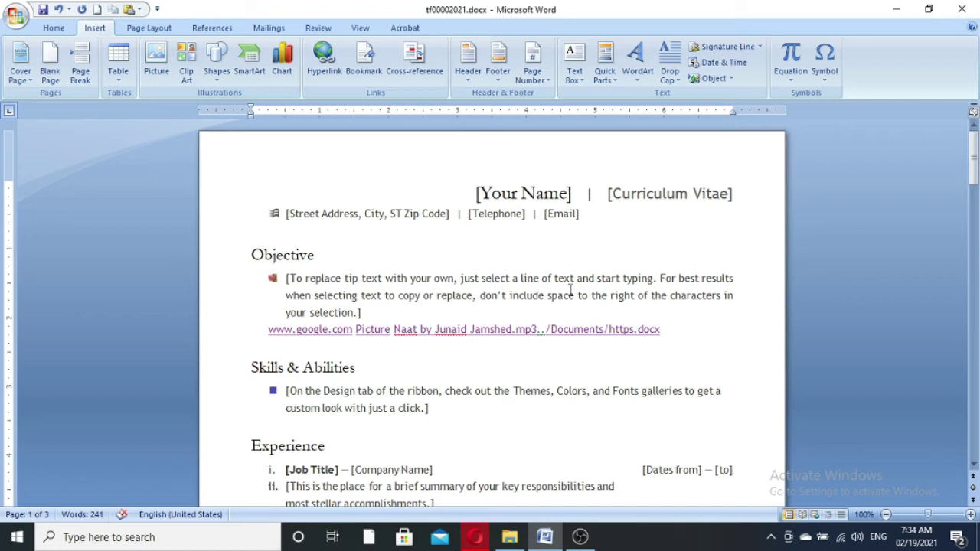
{"action": "key", "text": "ctrl+k"}
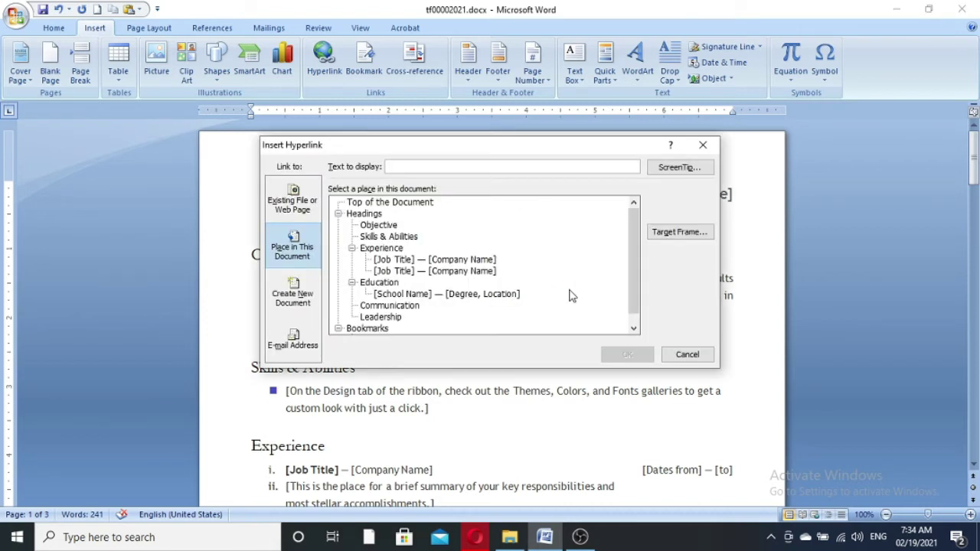
{"action": "left_click", "coordinate": [366, 215]}
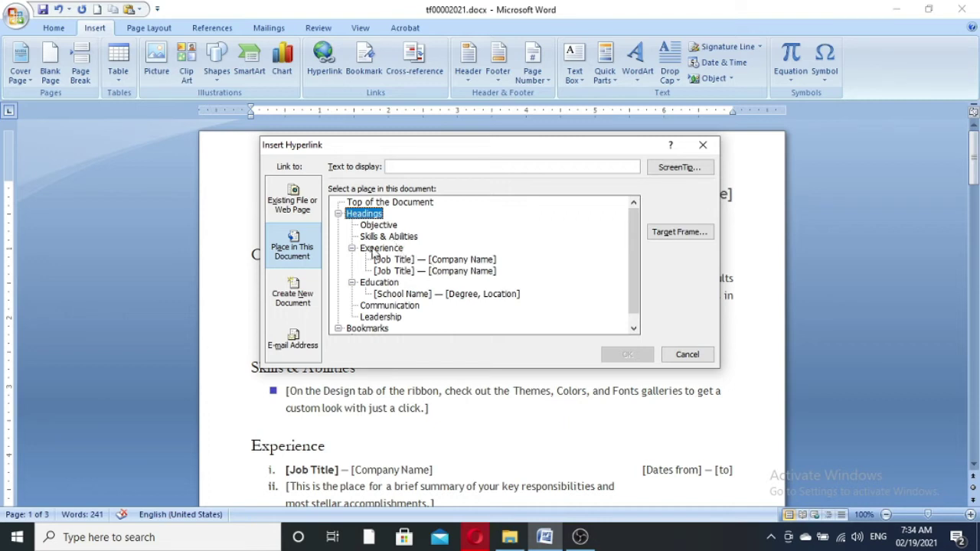
{"action": "left_click", "coordinate": [387, 228]}
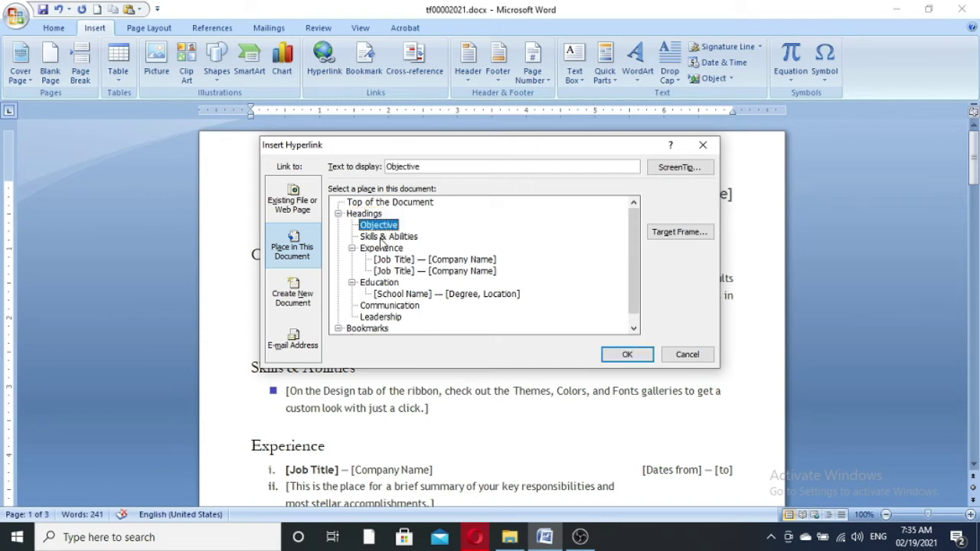
{"action": "left_click", "coordinate": [388, 237]}
{"action": "left_click", "coordinate": [384, 228]}
- Close the hyperlink dialog without adding a link and select the Objective heading line
{"action": "left_click", "coordinate": [694, 353]}
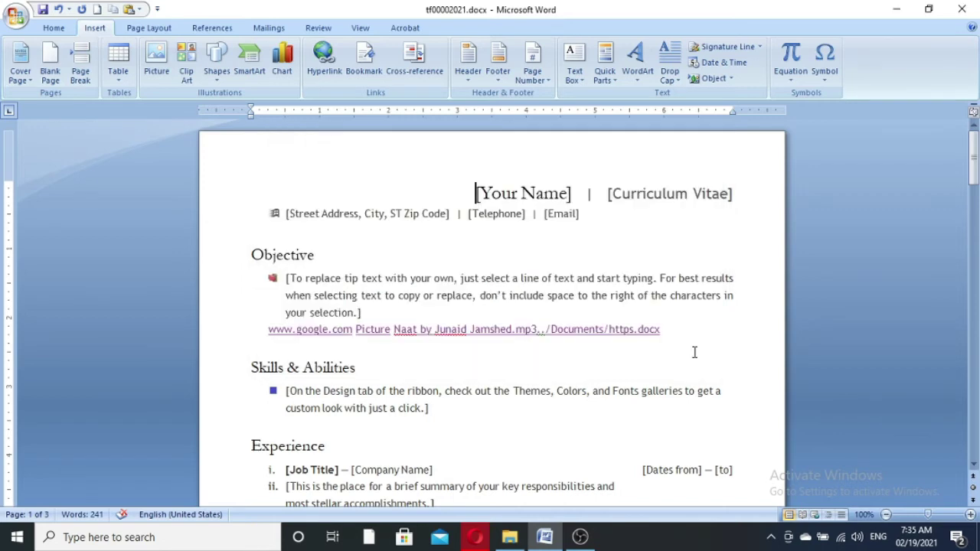
{"action": "scroll", "coordinate": [361, 411], "scroll_direction": "down", "scroll_amount": 2}
{"action": "scroll", "coordinate": [365, 400], "scroll_direction": "up", "scroll_amount": 1}
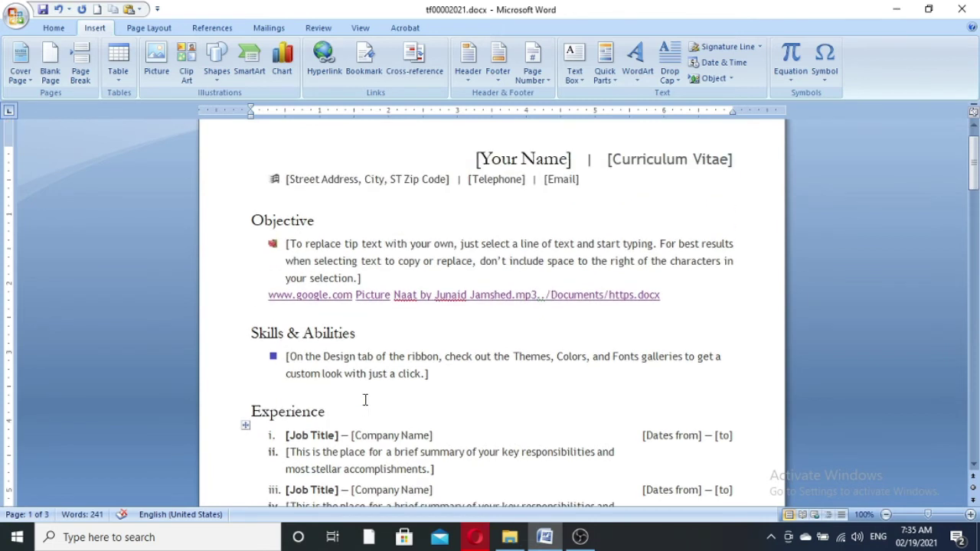
{"action": "left_click", "coordinate": [220, 219]}
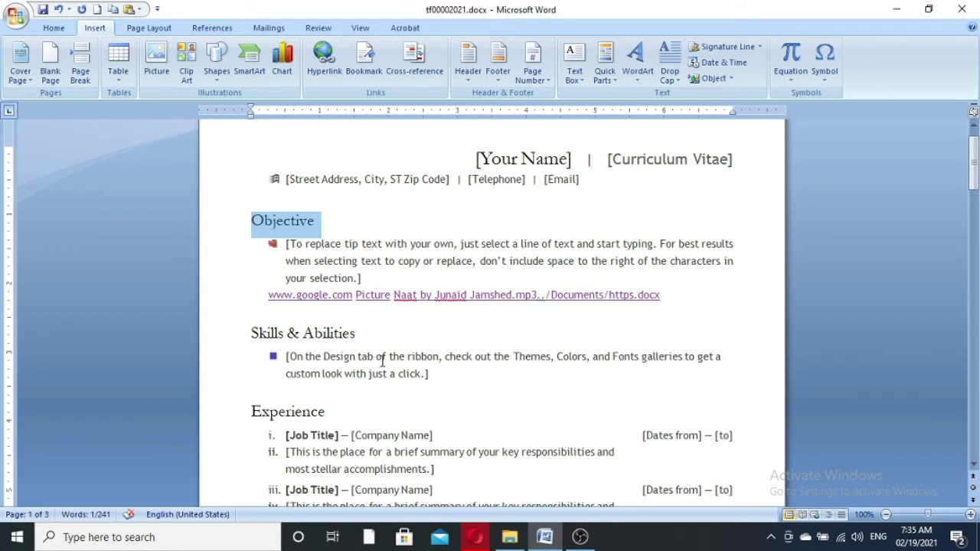
- Split the Skills & Abilities bullet after 'tab' and select the new '[On the Design tab' line
{"action": "left_click", "coordinate": [381, 359]}
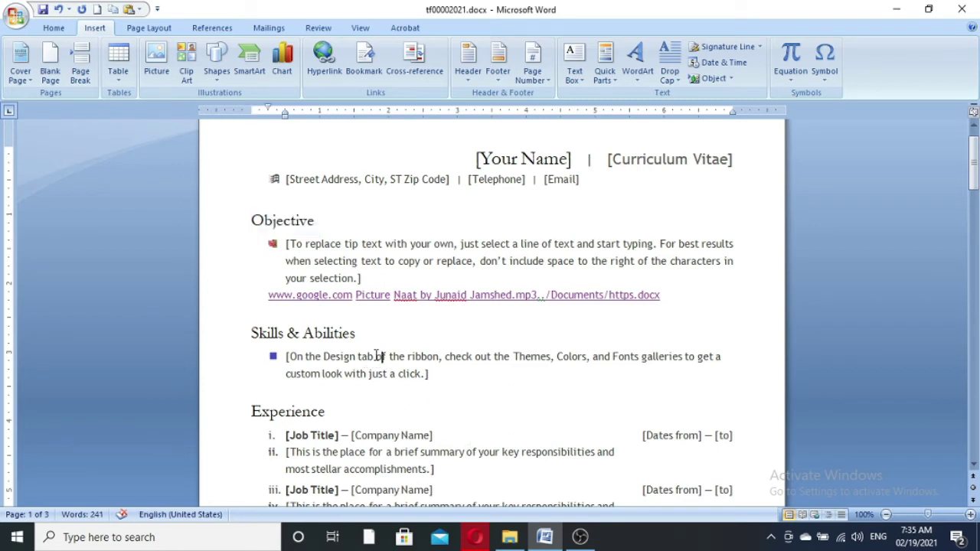
{"action": "key", "text": "Return"}
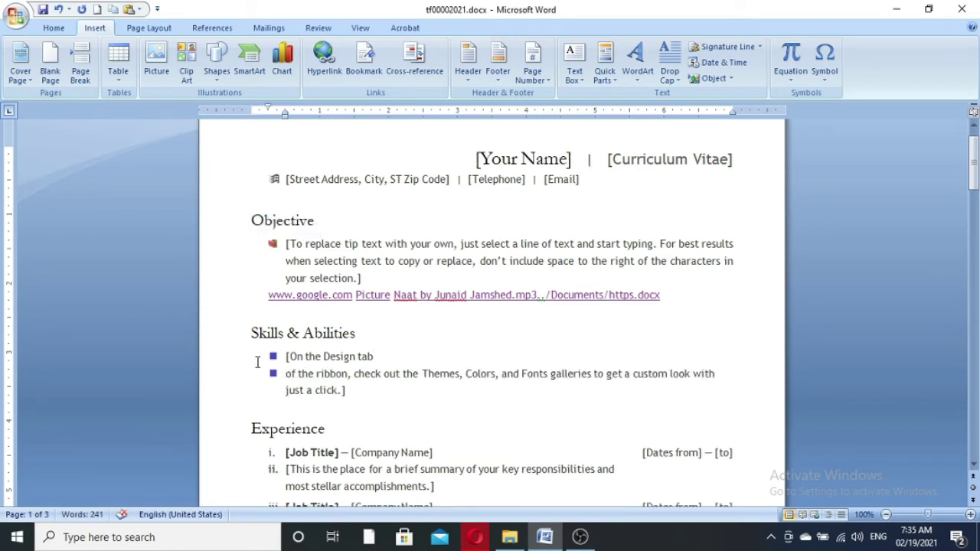
{"action": "left_click", "coordinate": [206, 358]}
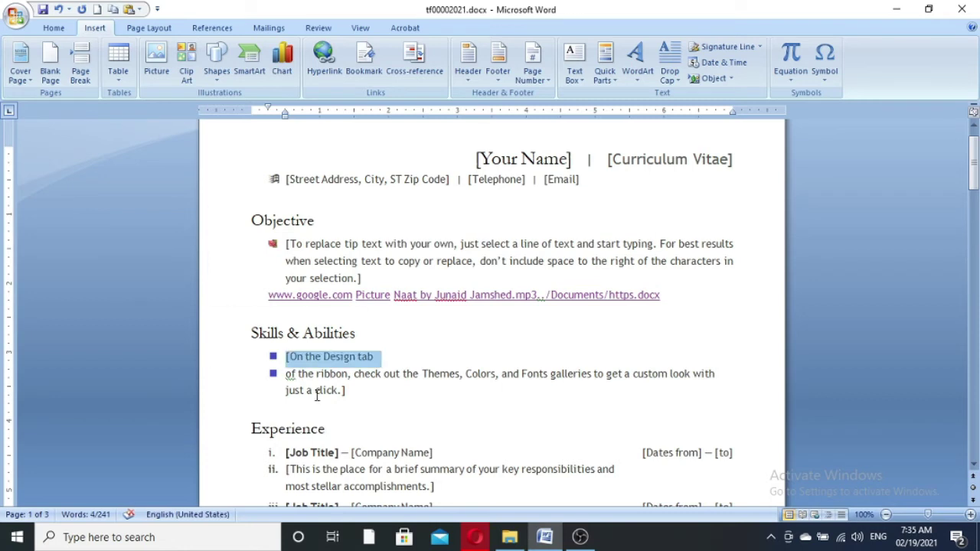
{"action": "left_click", "coordinate": [56, 28]}
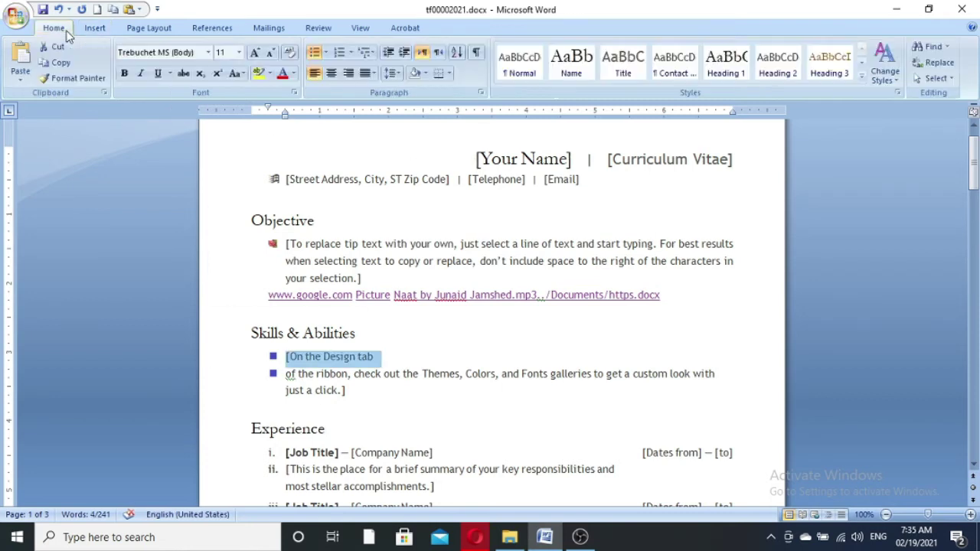
- Remove the bullet from '[On the Design tab', trying then undoing the Heading 1 style
{"action": "left_click", "coordinate": [315, 53]}
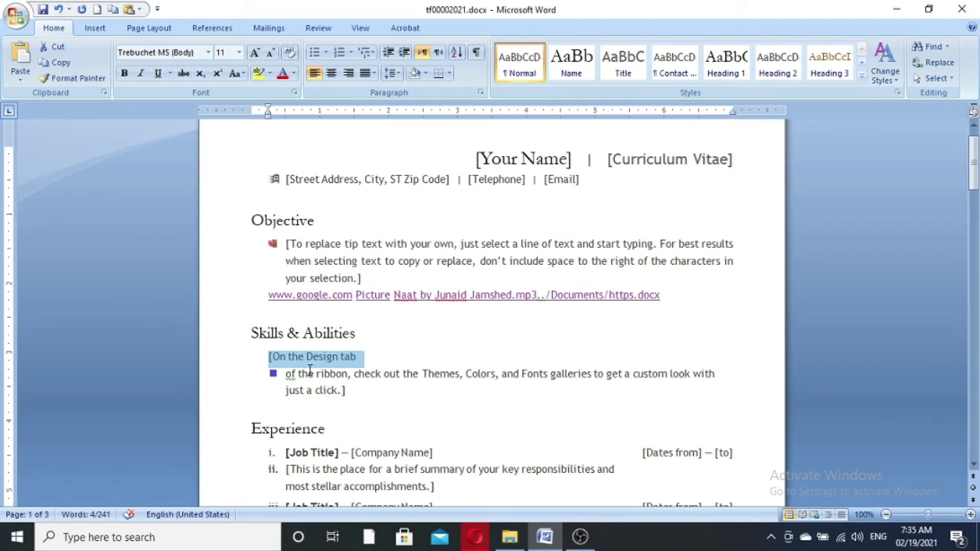
{"action": "left_click", "coordinate": [862, 77]}
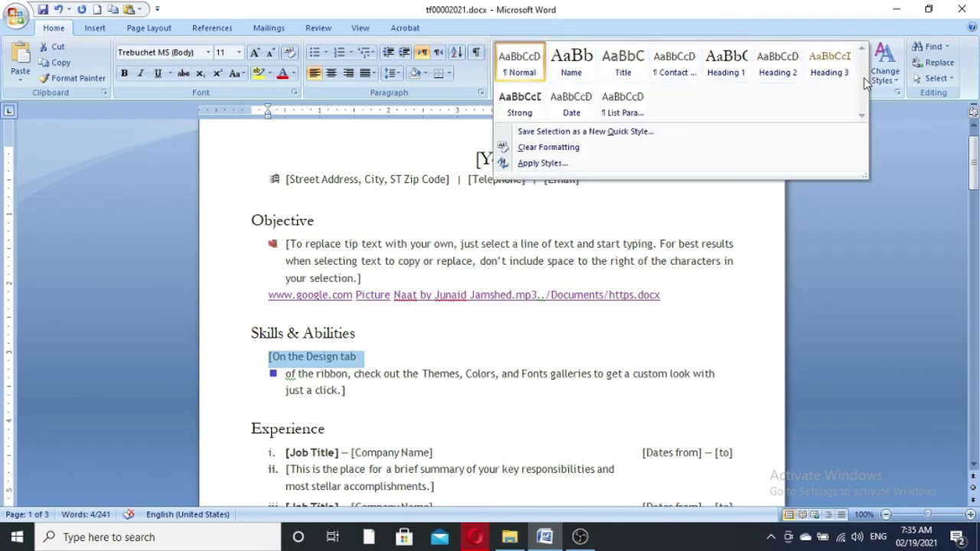
{"action": "left_click", "coordinate": [737, 70]}
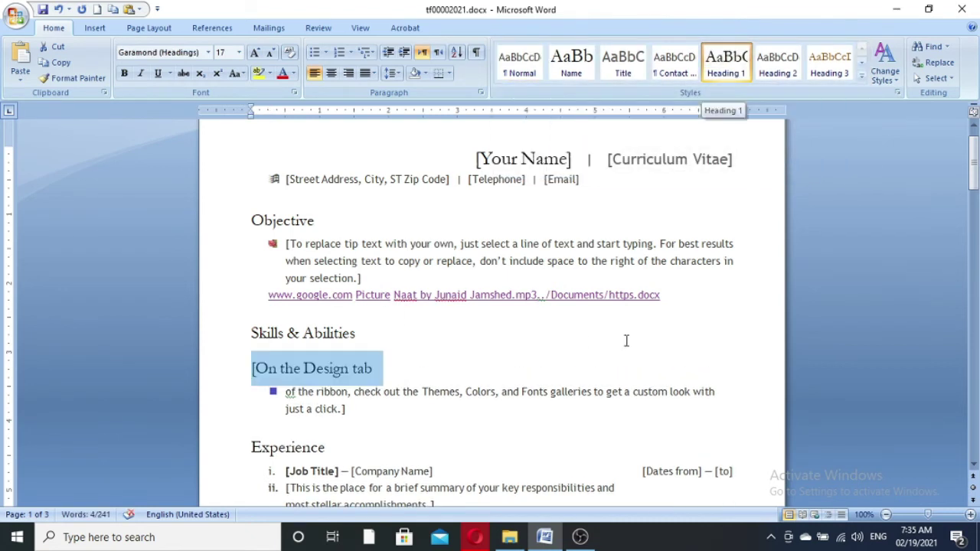
{"action": "left_click", "coordinate": [655, 411]}
{"action": "key", "text": "ctrl+z"}
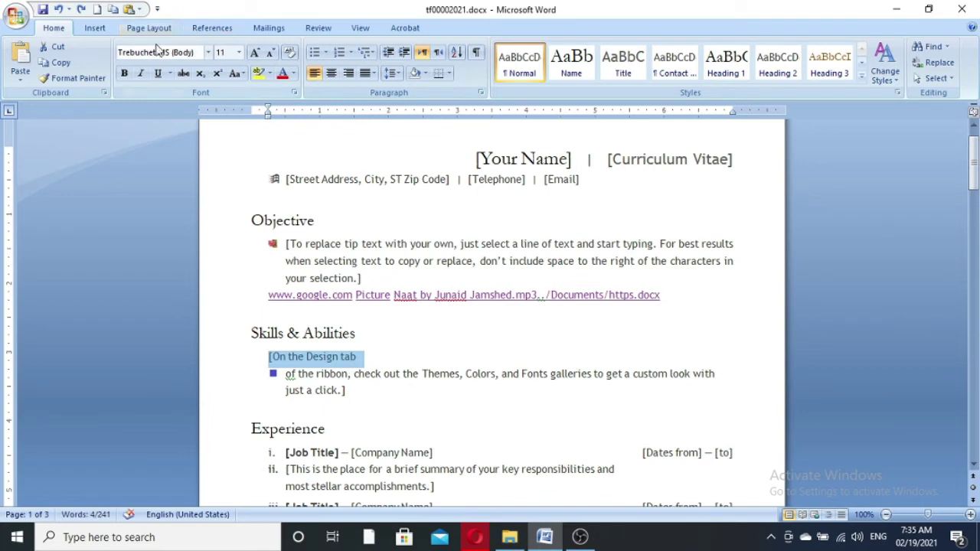
- Mark '[On the Design tab' as a Level 1 heading via References > Add Text, then reselect it for a hyperlink
{"action": "left_click", "coordinate": [205, 29]}
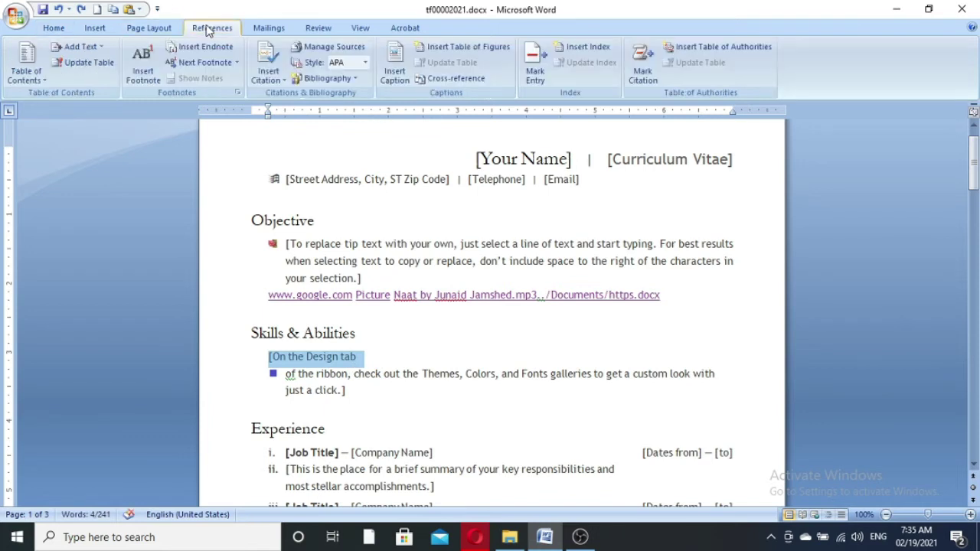
{"action": "left_click", "coordinate": [103, 46]}
{"action": "left_click", "coordinate": [85, 82]}
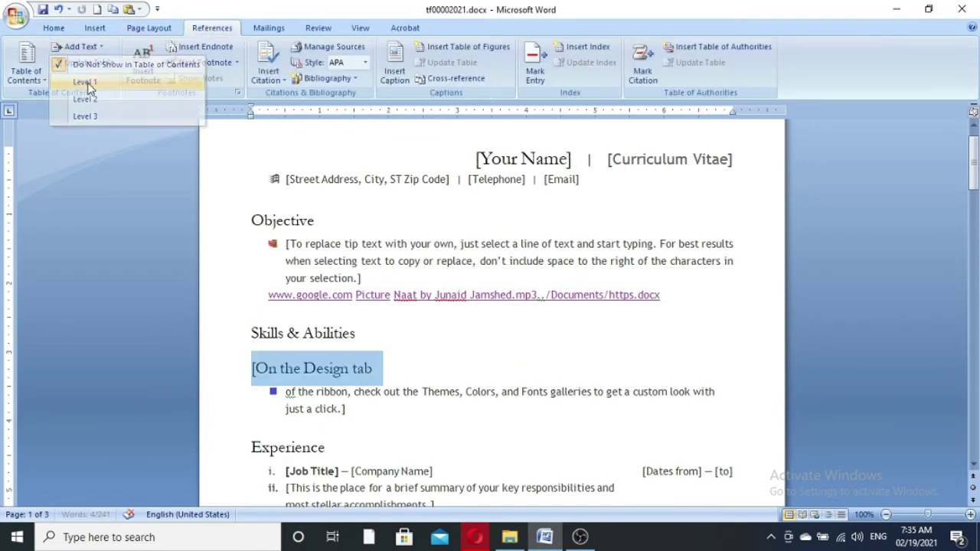
{"action": "left_click", "coordinate": [387, 374]}
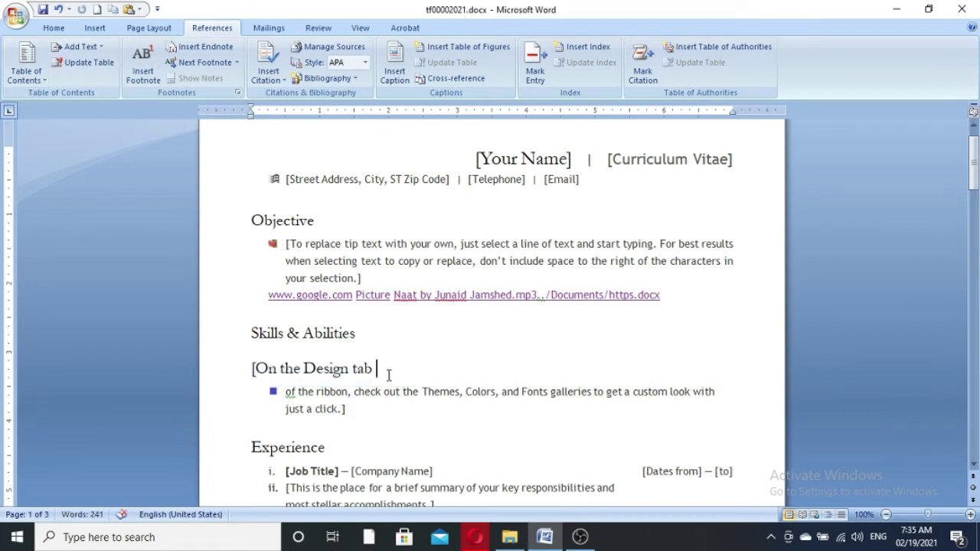
{"action": "left_click", "coordinate": [223, 372]}
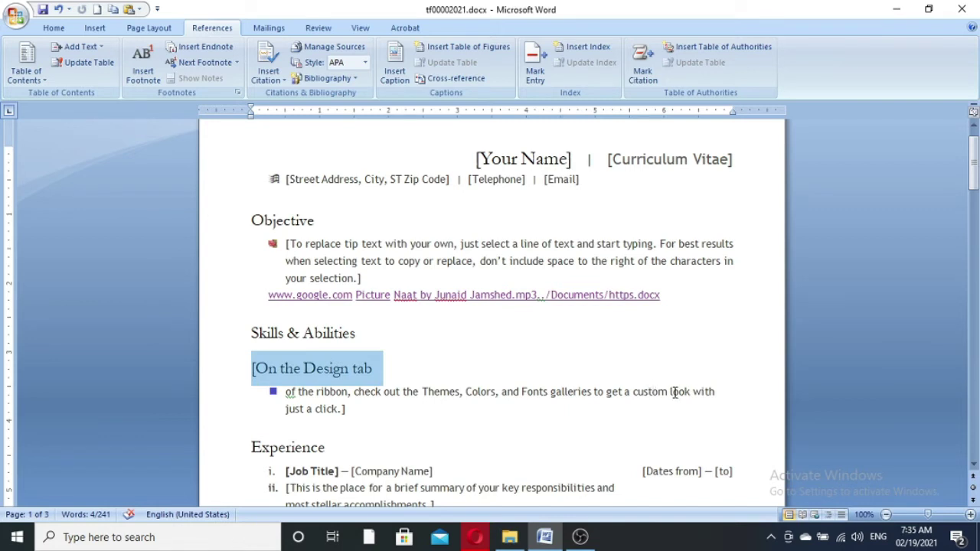
{"action": "key", "text": "ctrl+k"}
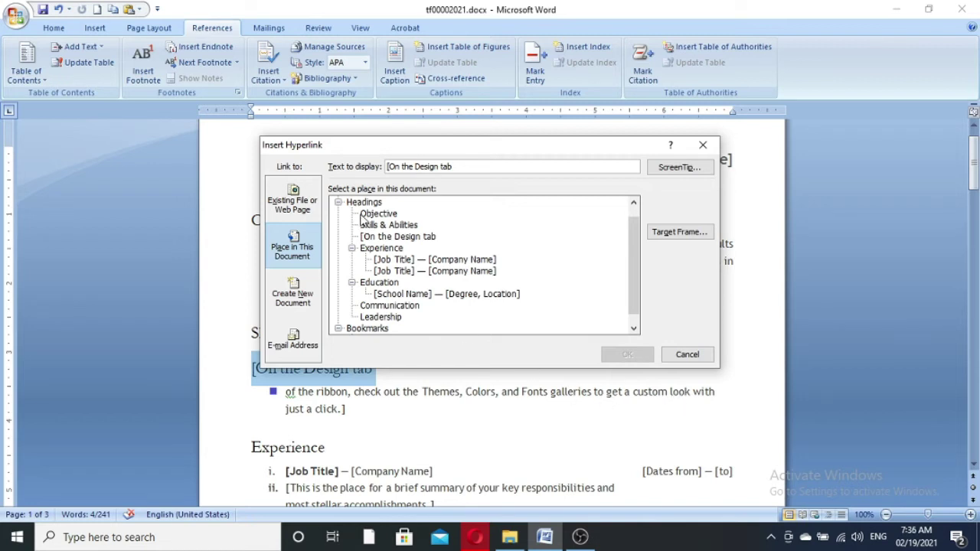
- Link '[On the Design tab' to the Objective heading in this document and test the link
{"action": "left_click", "coordinate": [363, 203]}
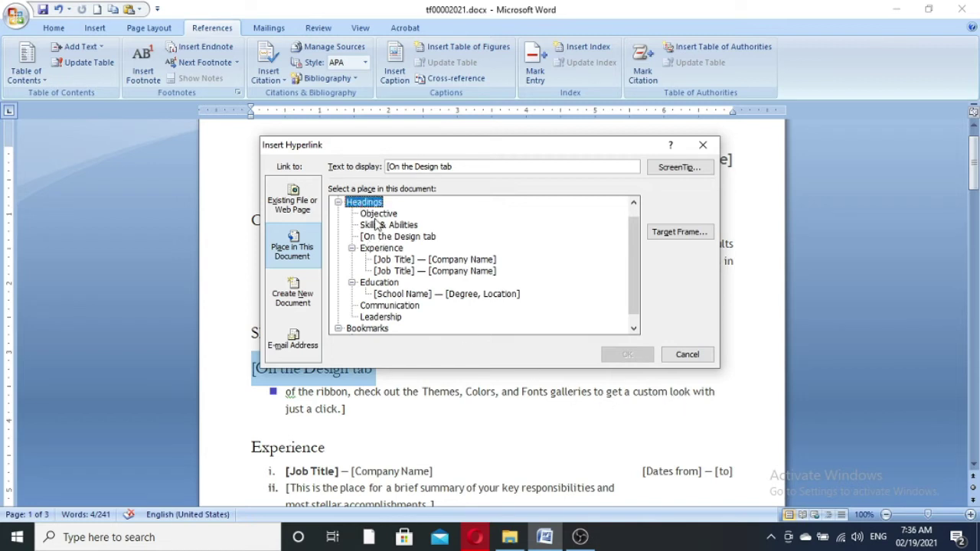
{"action": "left_click", "coordinate": [378, 215]}
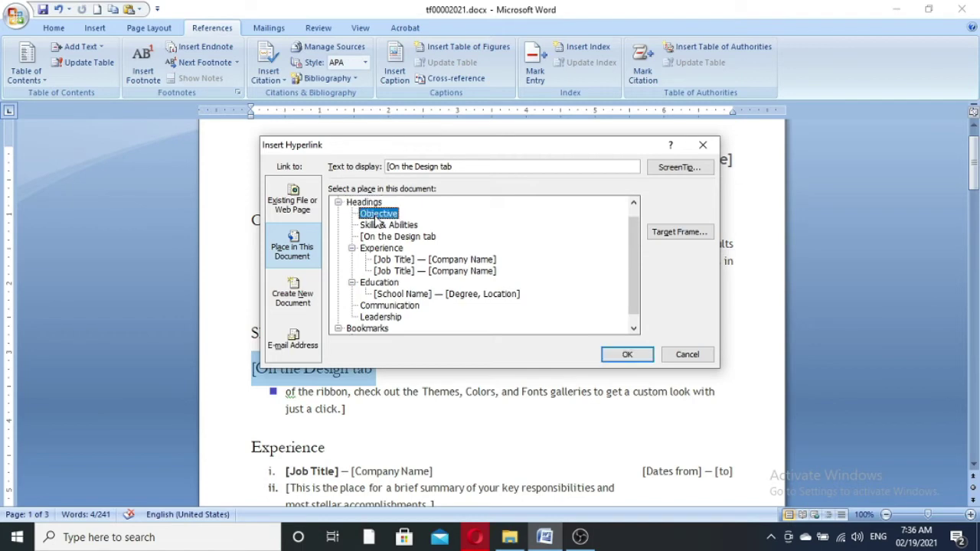
{"action": "left_click", "coordinate": [629, 357]}
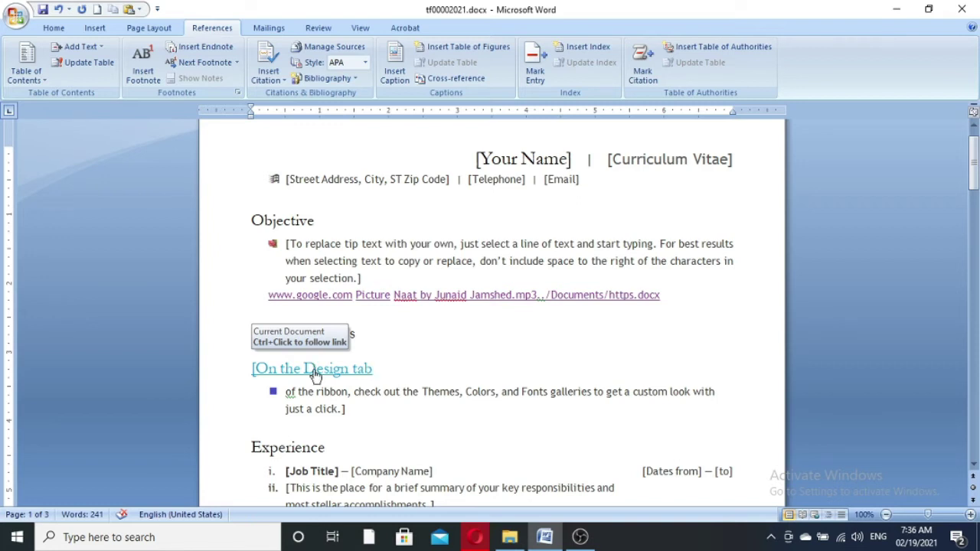
{"action": "left_click", "coordinate": [314, 375], "text": "ctrl"}
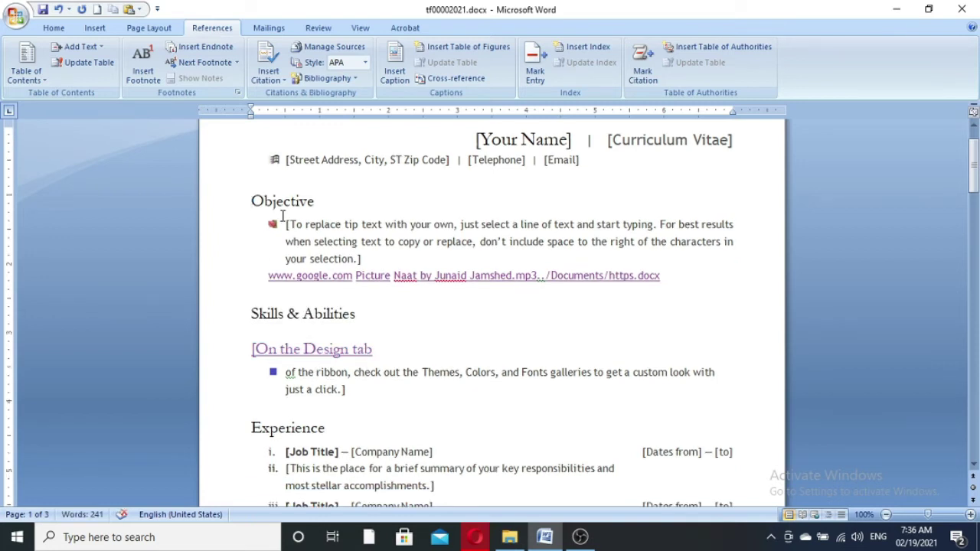
- Locate the Leadership heading on page 2, then select the Objective heading for hyperlinking
{"action": "left_click", "coordinate": [221, 212]}
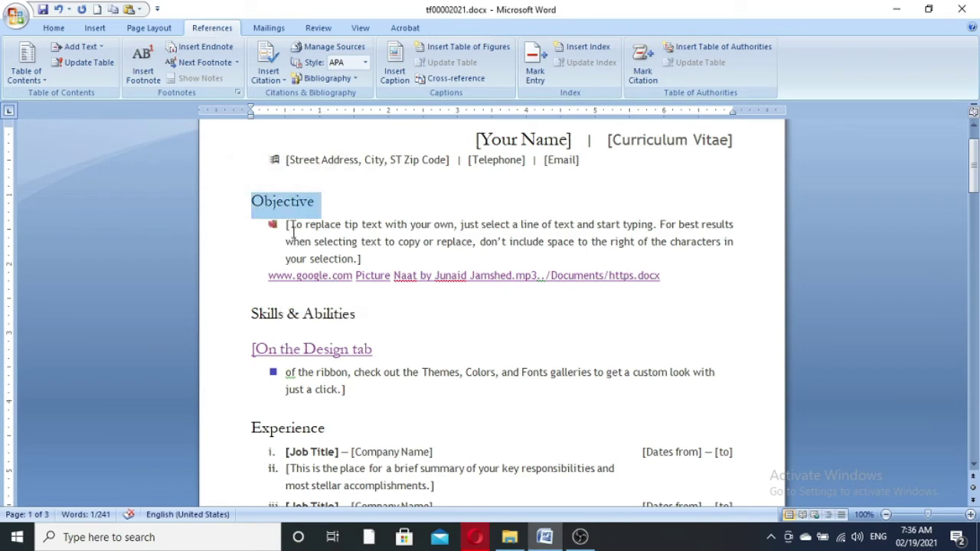
{"action": "scroll", "coordinate": [461, 408], "scroll_direction": "down", "scroll_amount": 15}
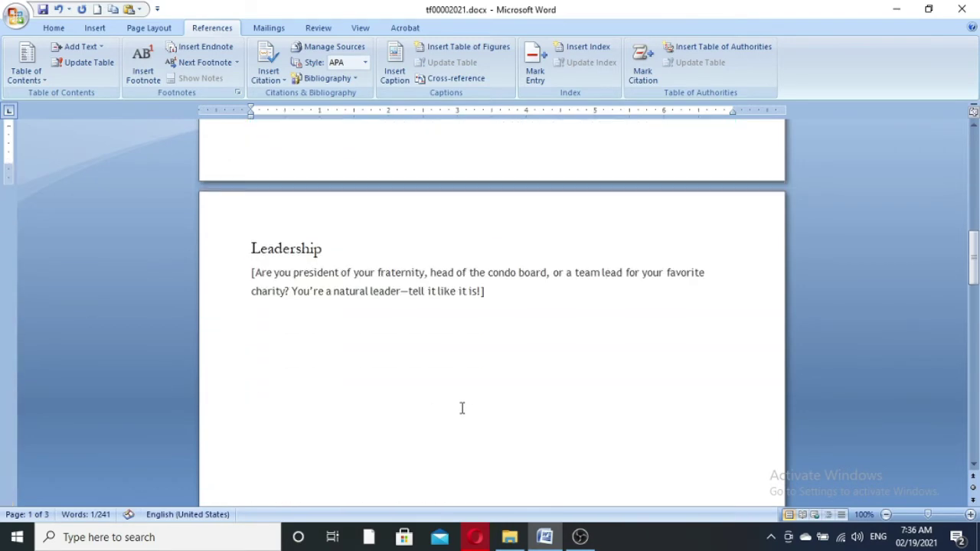
{"action": "scroll", "coordinate": [461, 408], "scroll_direction": "down", "scroll_amount": 2}
{"action": "scroll", "coordinate": [452, 404], "scroll_direction": "up", "scroll_amount": 3}
{"action": "left_click", "coordinate": [237, 290]}
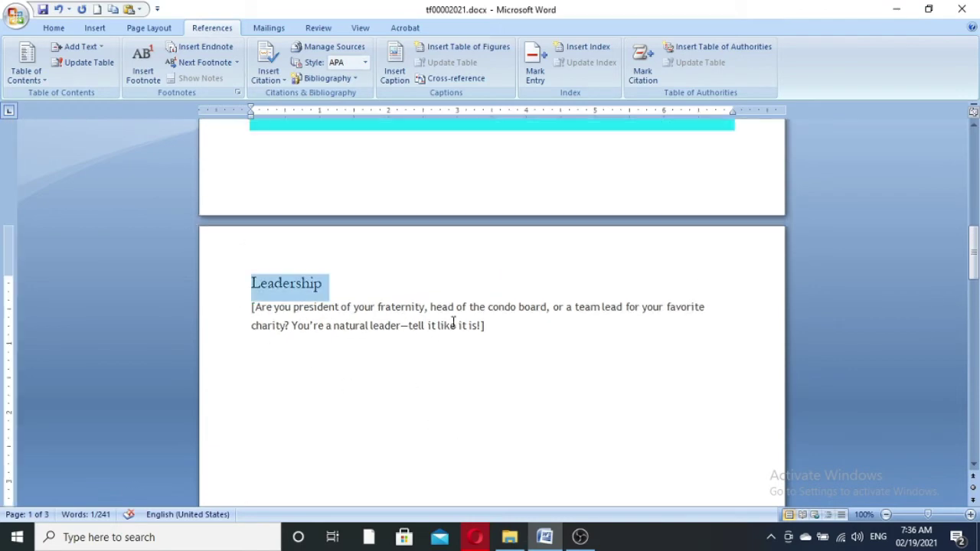
{"action": "scroll", "coordinate": [479, 357], "scroll_direction": "up", "scroll_amount": 3}
{"action": "scroll", "coordinate": [415, 375], "scroll_direction": "up", "scroll_amount": 5}
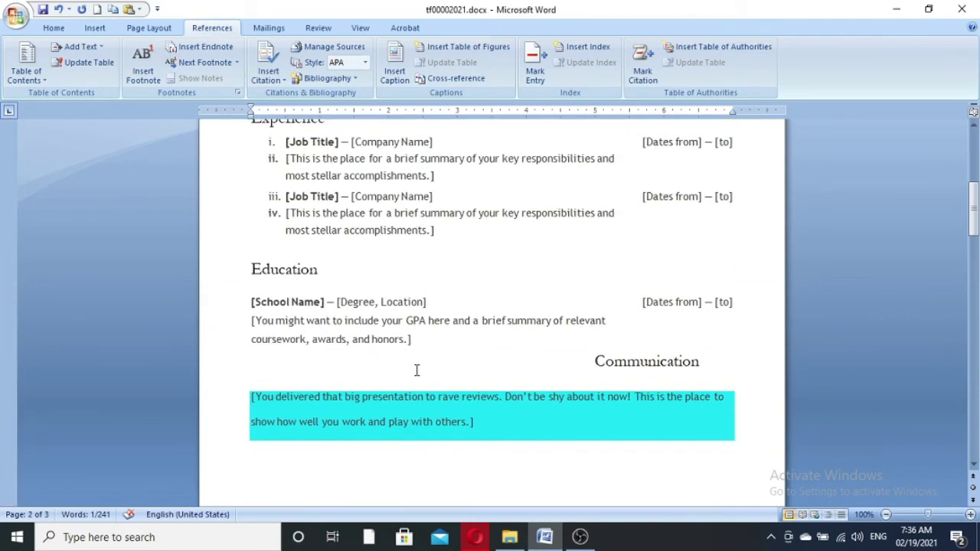
{"action": "scroll", "coordinate": [417, 370], "scroll_direction": "up", "scroll_amount": 8}
{"action": "left_click", "coordinate": [228, 260]}
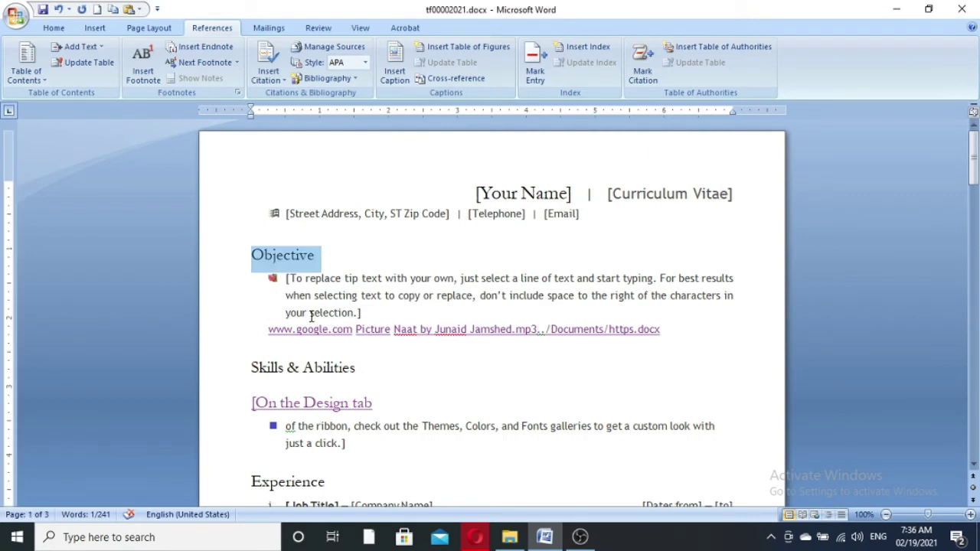
{"action": "key", "text": "ctrl+k"}
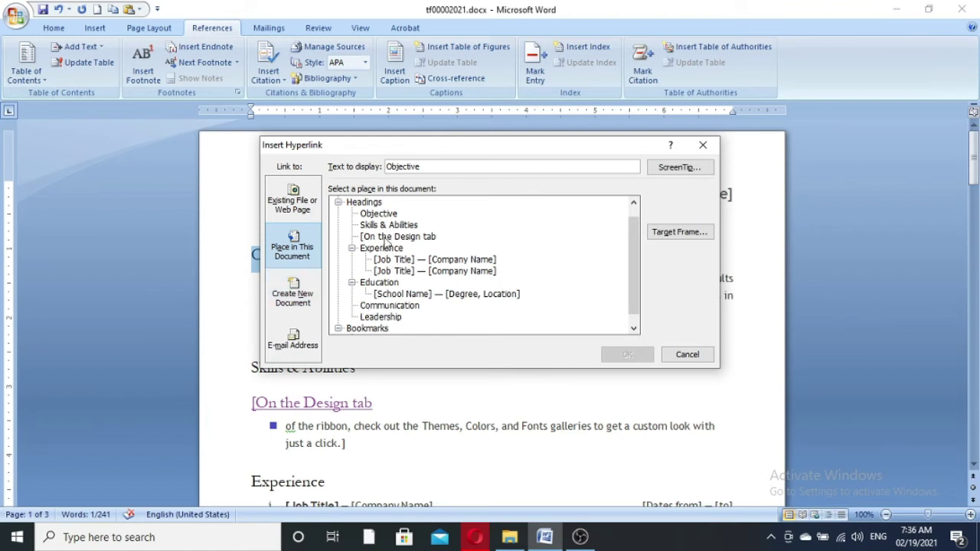
- Link Objective to the Leadership heading and follow it to confirm the jump
{"action": "scroll", "coordinate": [417, 288], "scroll_direction": "down", "scroll_amount": 1}
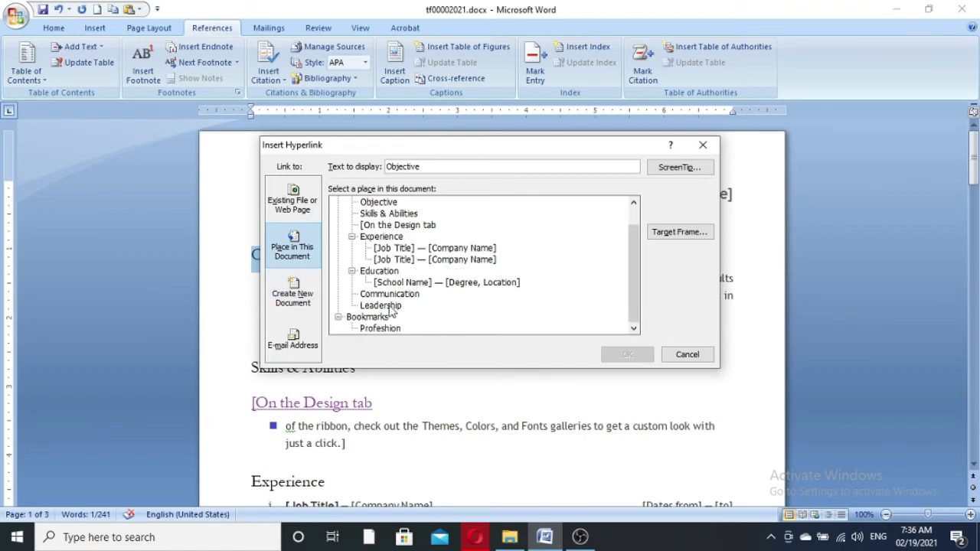
{"action": "left_click", "coordinate": [392, 306]}
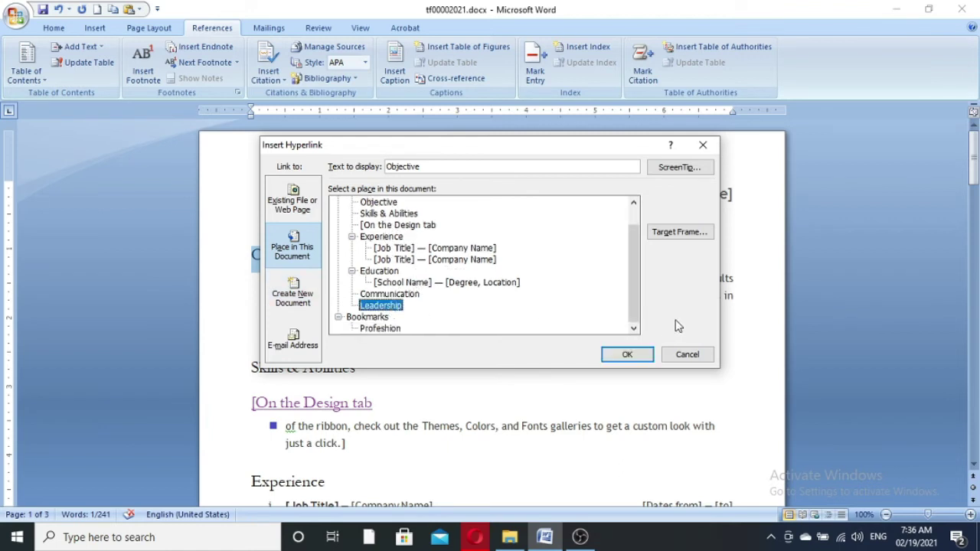
{"action": "left_click", "coordinate": [626, 355]}
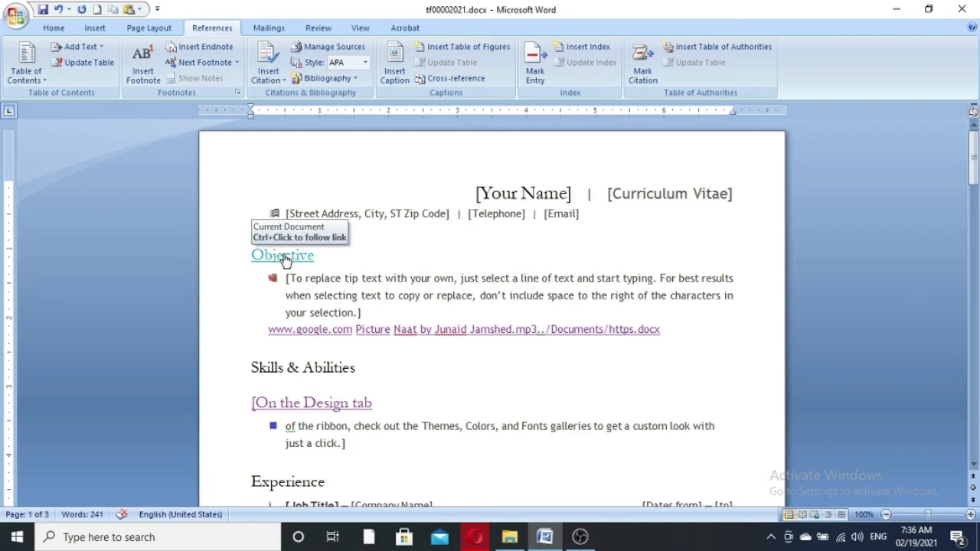
{"action": "left_click", "coordinate": [285, 261], "text": "ctrl"}
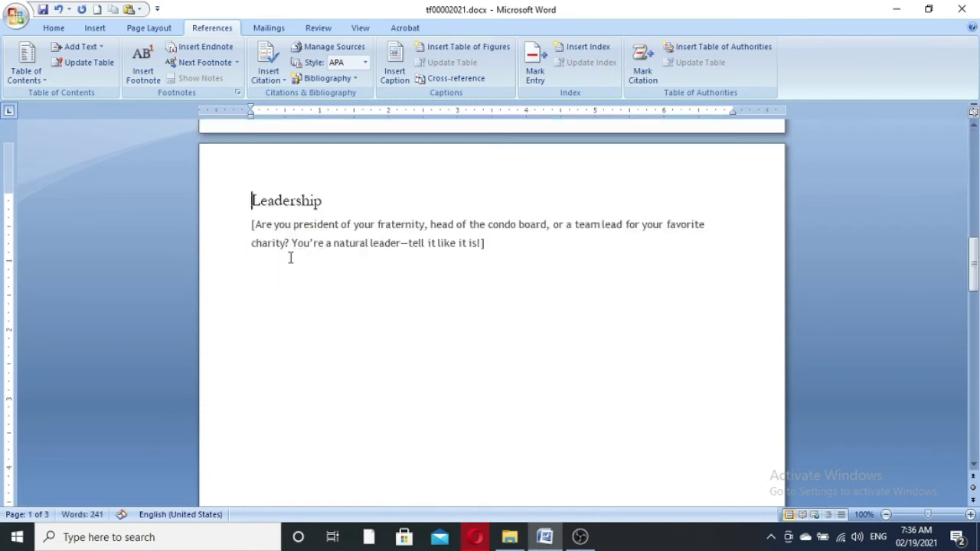
- Try linking the Leadership heading to the Profeshion bookmark, then cancel
{"action": "left_click", "coordinate": [216, 208]}
{"action": "scroll", "coordinate": [529, 270], "scroll_direction": "up", "scroll_amount": 8}
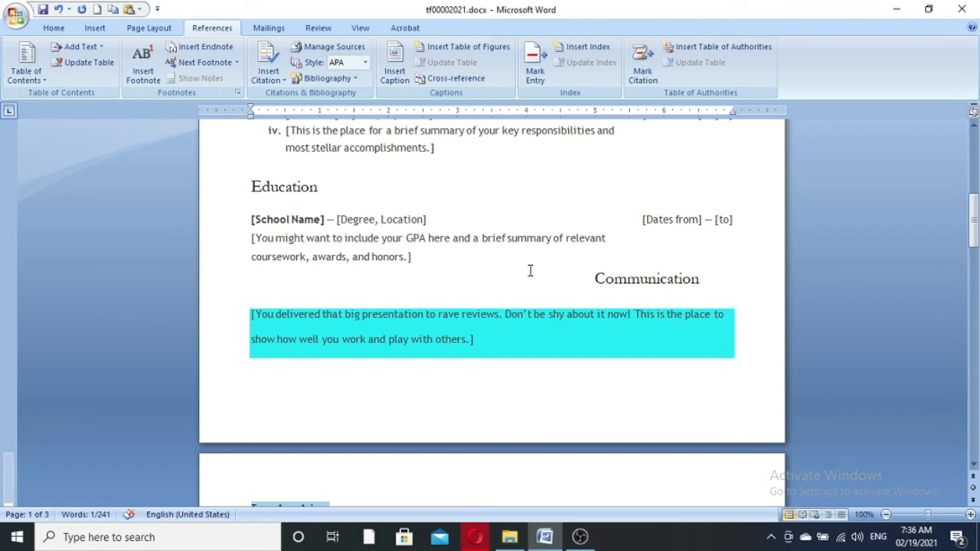
{"action": "key", "text": "ctrl+k"}
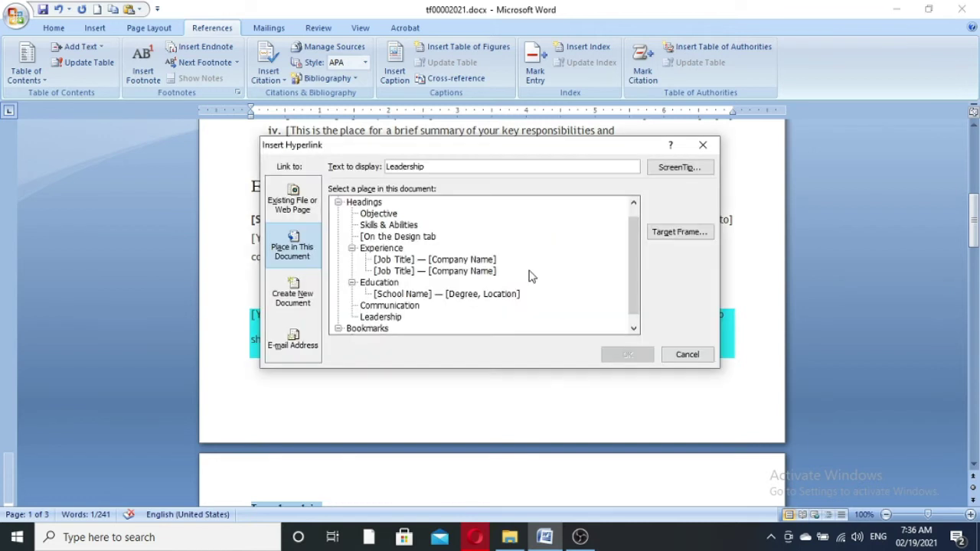
{"action": "scroll", "coordinate": [497, 300], "scroll_direction": "down", "scroll_amount": 1}
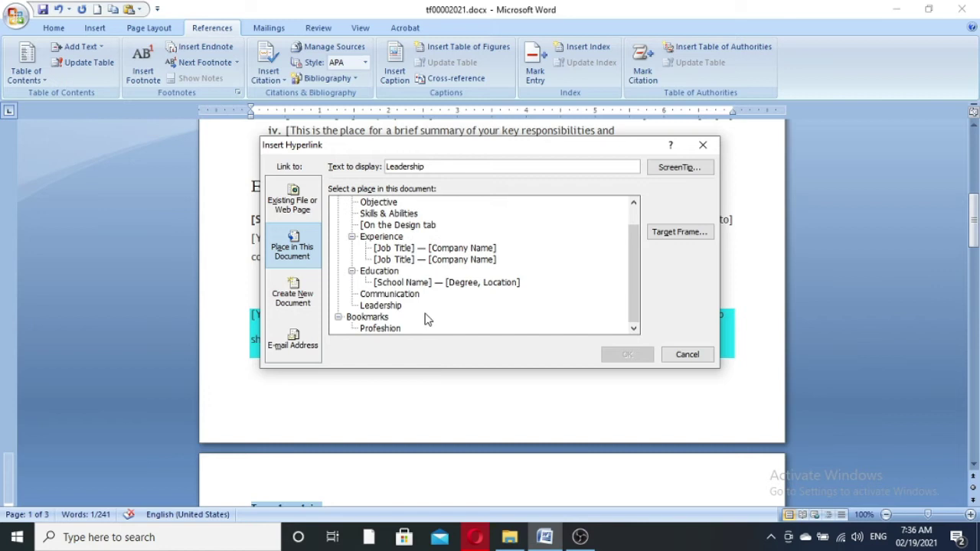
{"action": "left_click", "coordinate": [375, 317]}
{"action": "left_click", "coordinate": [389, 331]}
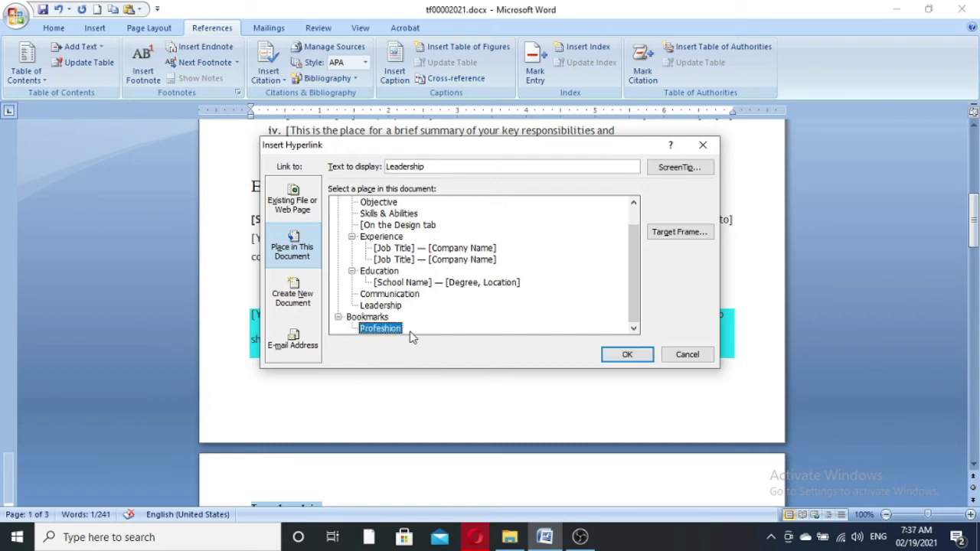
{"action": "left_click", "coordinate": [686, 355]}
- Link the Skills & Abilities heading to the Profeshion bookmark and follow it to Leadership
{"action": "scroll", "coordinate": [684, 357], "scroll_direction": "up", "scroll_amount": 3}
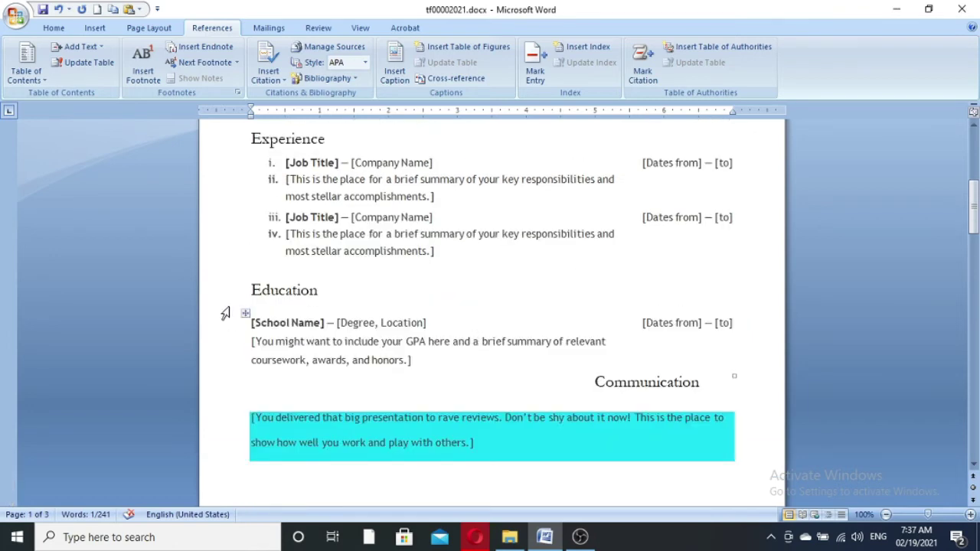
{"action": "left_click", "coordinate": [229, 295]}
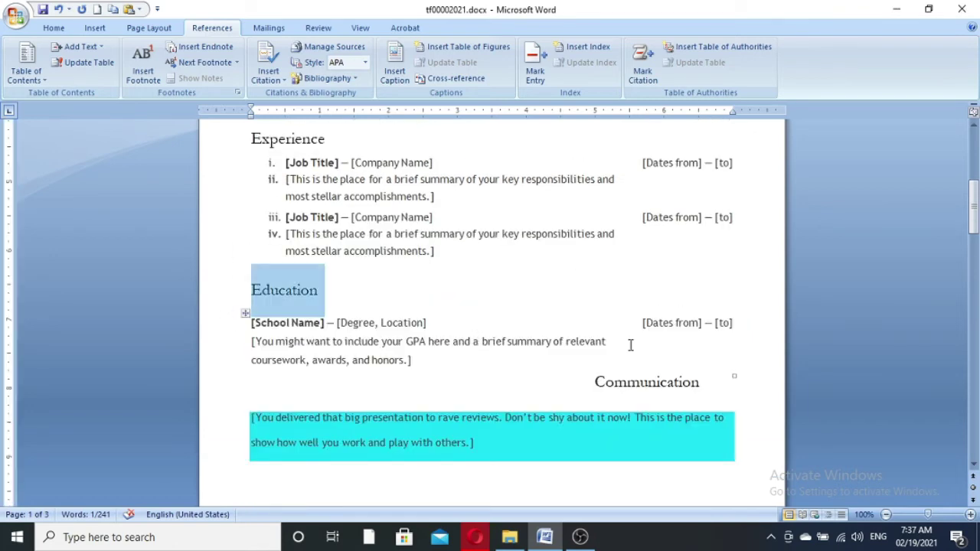
{"action": "scroll", "coordinate": [428, 313], "scroll_direction": "up", "scroll_amount": 9}
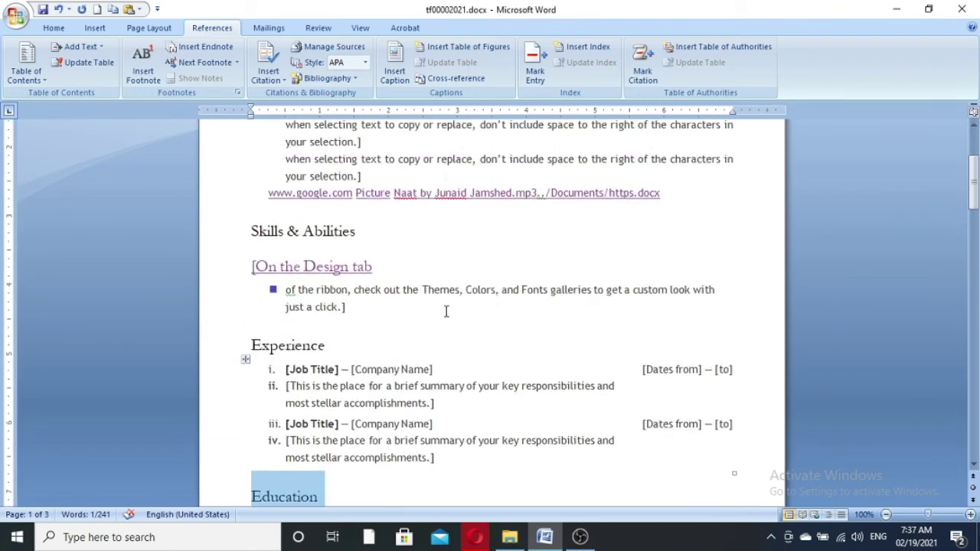
{"action": "left_click", "coordinate": [224, 377]}
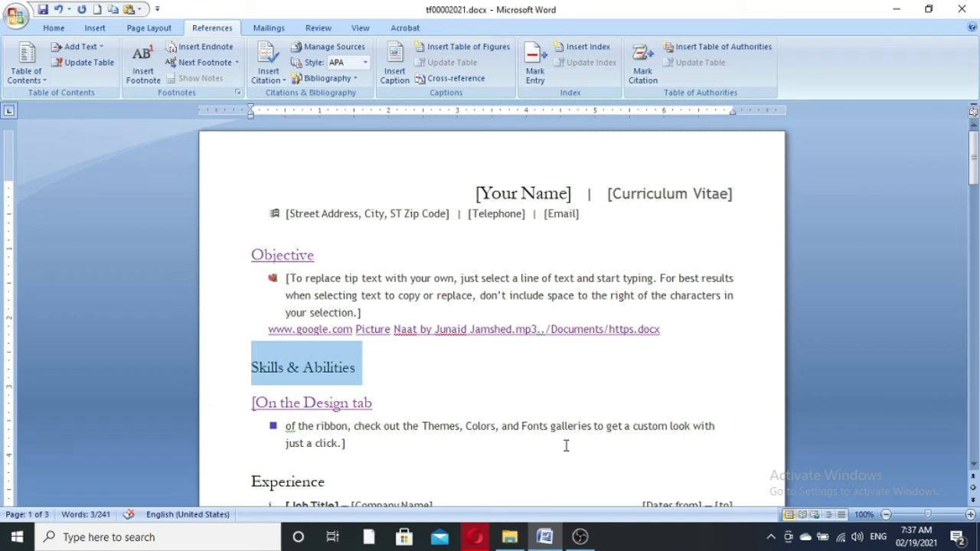
{"action": "key", "text": "ctrl+k"}
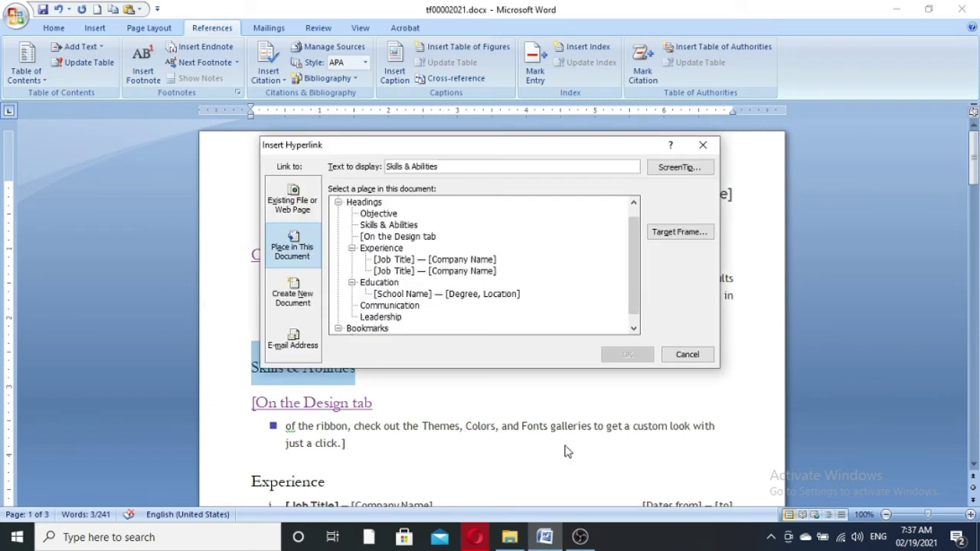
{"action": "left_click", "coordinate": [369, 329]}
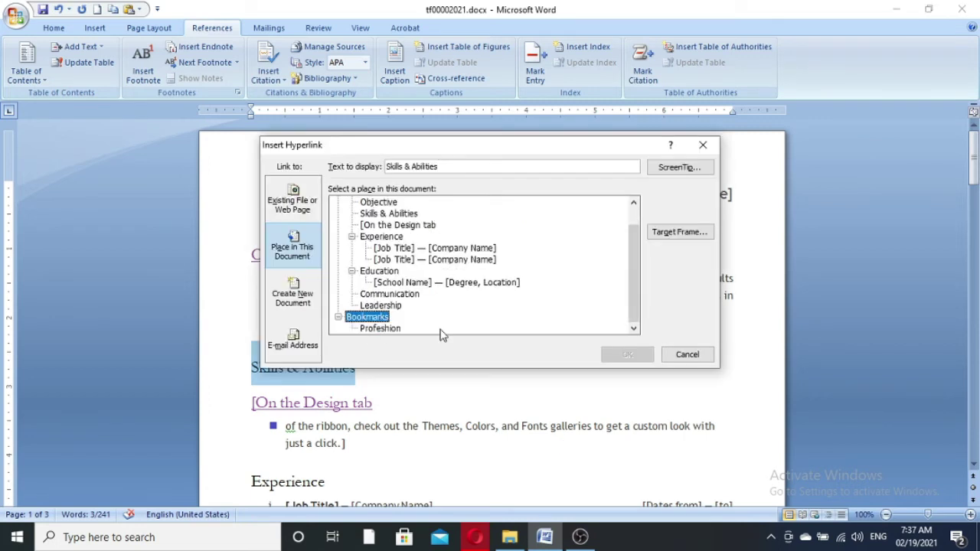
{"action": "left_click", "coordinate": [380, 329]}
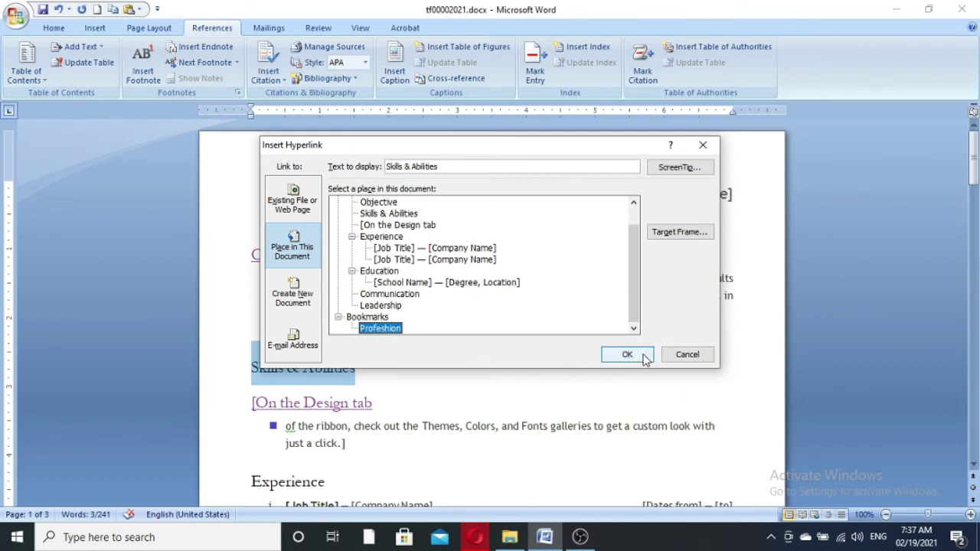
{"action": "left_click", "coordinate": [358, 318]}
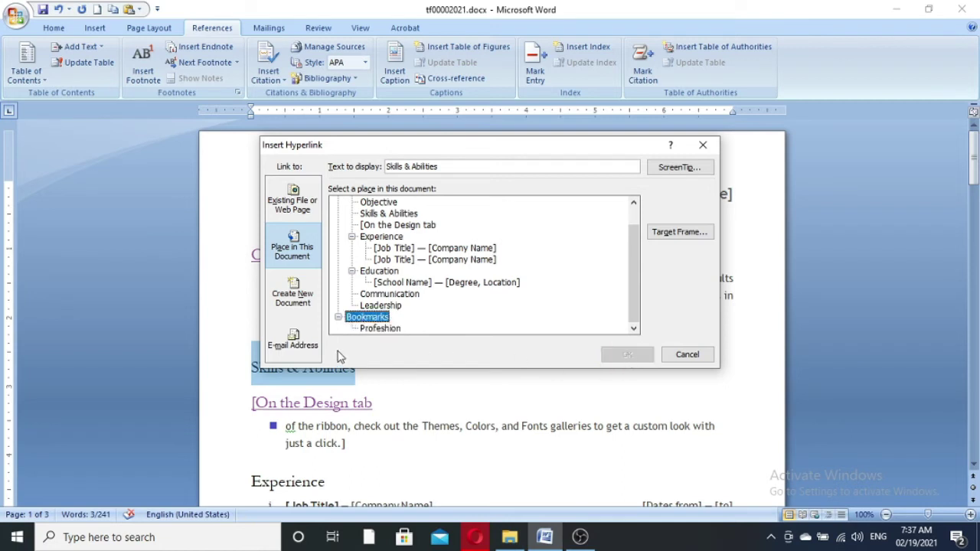
{"action": "left_click", "coordinate": [382, 330]}
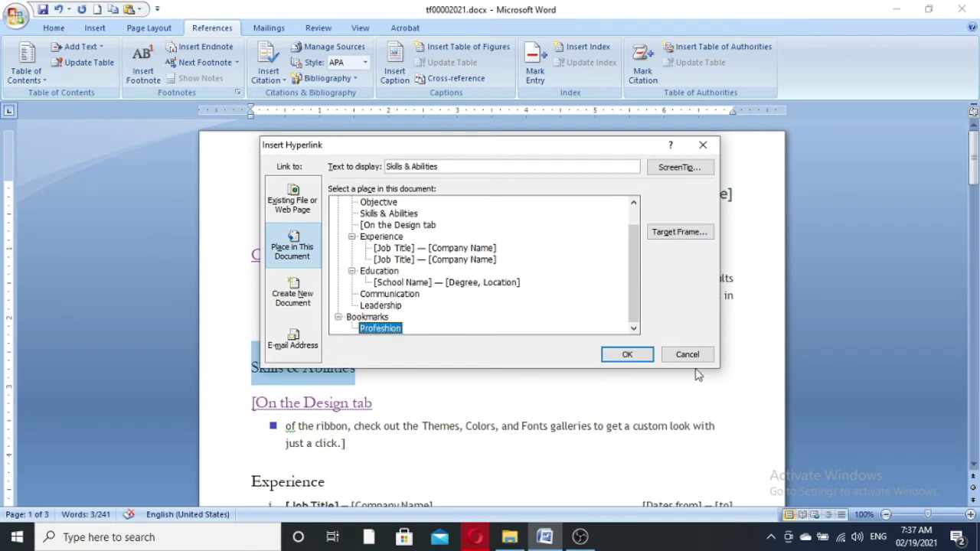
{"action": "left_click", "coordinate": [634, 358]}
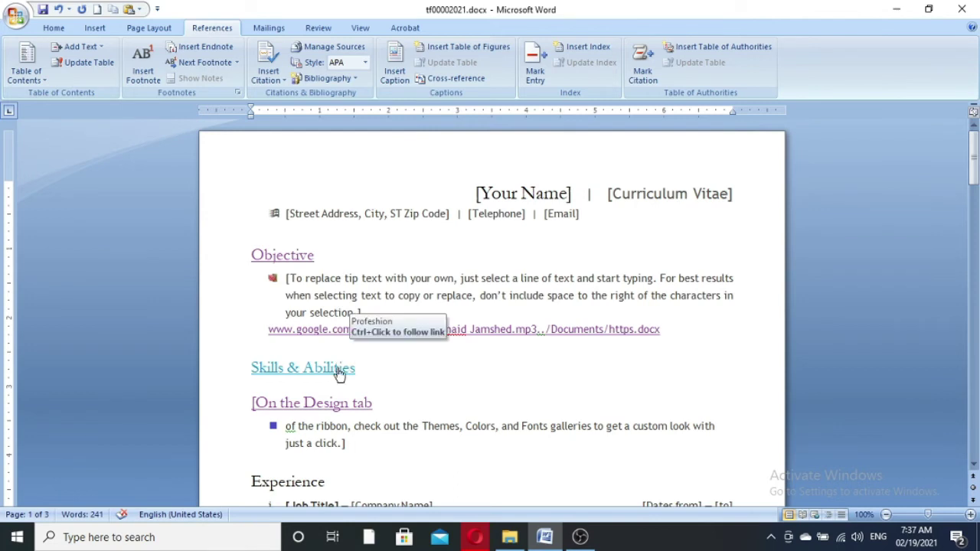
{"action": "left_click", "coordinate": [336, 368], "text": "ctrl"}
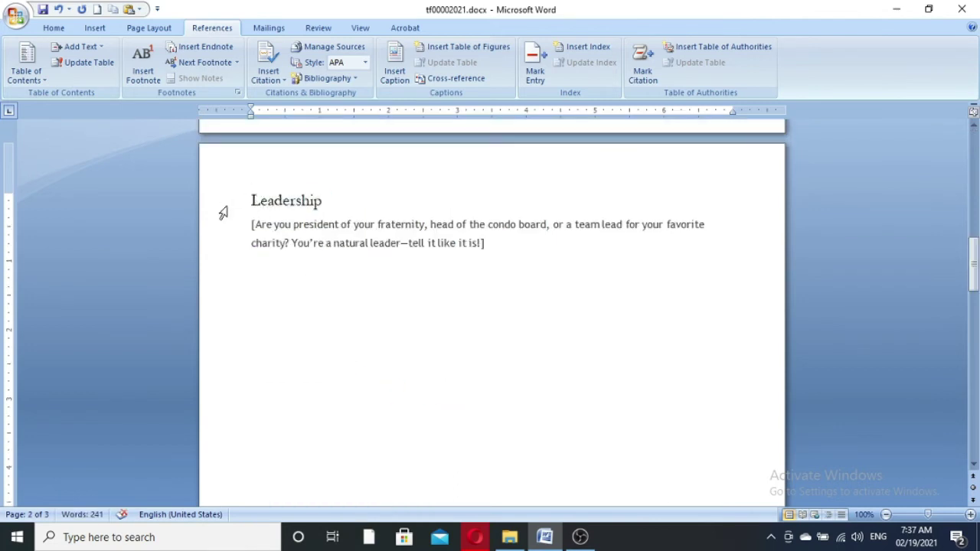
- After the Leadership paragraph, preview the Create New Document link option, cancel it, and start a new line
{"action": "left_click", "coordinate": [221, 209]}
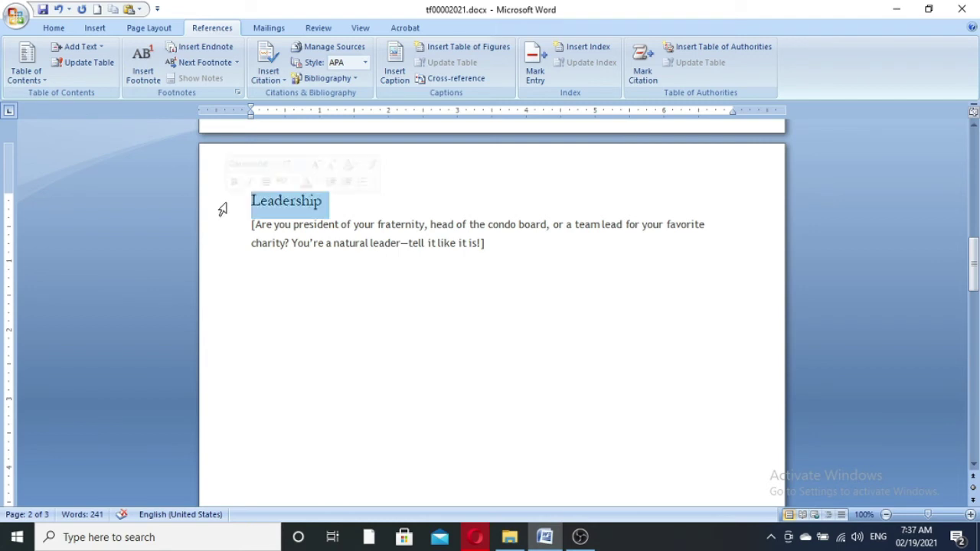
{"action": "left_click", "coordinate": [542, 252]}
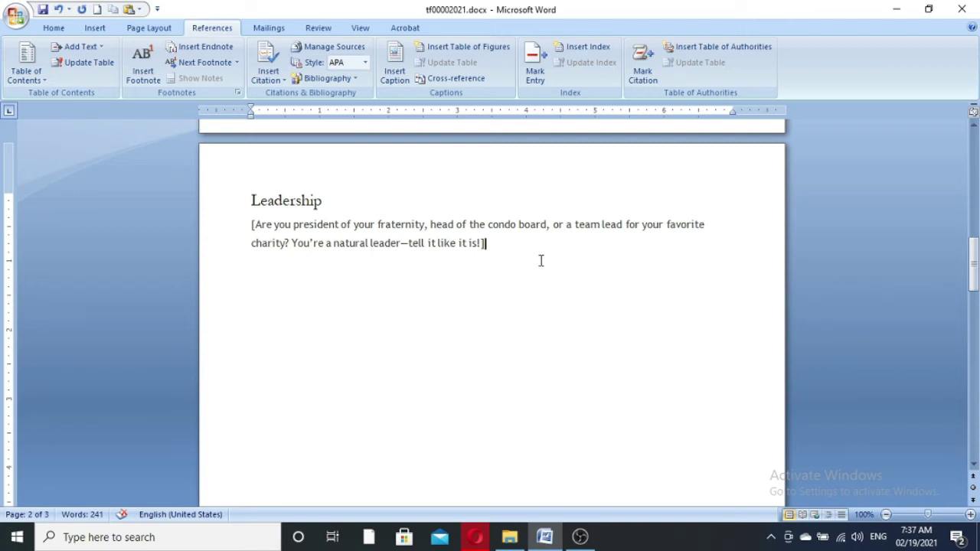
{"action": "key", "text": "ctrl+k"}
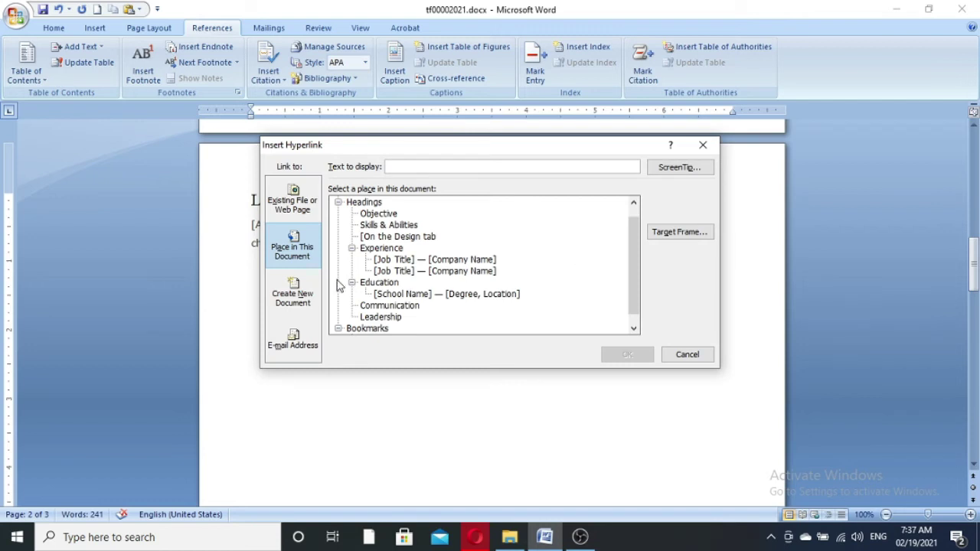
{"action": "left_click", "coordinate": [301, 308]}
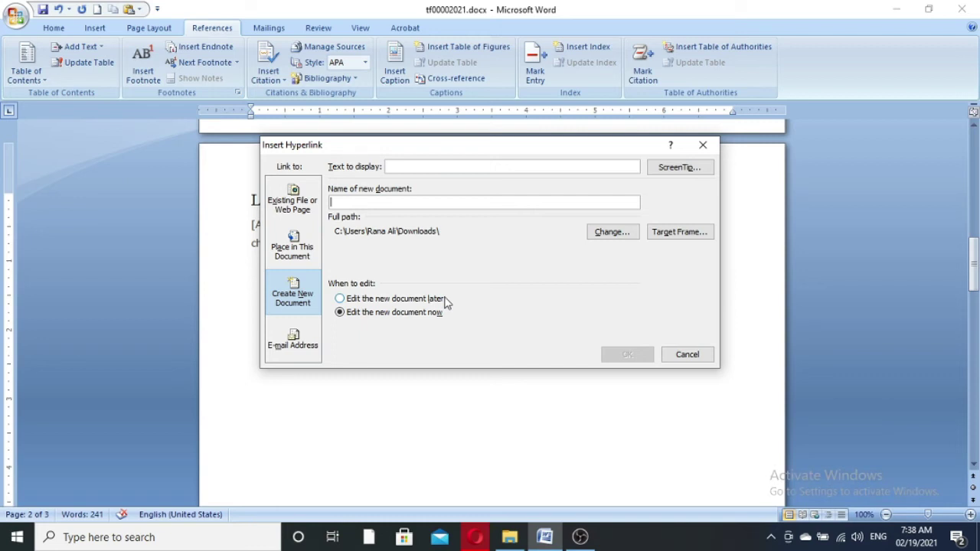
{"action": "left_click", "coordinate": [694, 357]}
{"action": "key", "text": "Return"}
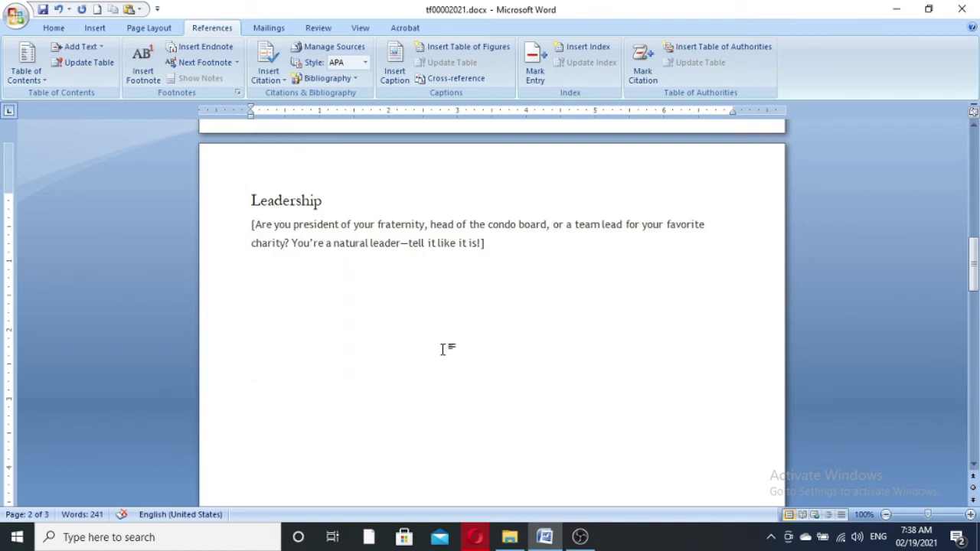
- Type 'New Doc.' below Leadership and begin linking it to a new document named MS-Word Topics
{"action": "key", "text": "Return"}
{"action": "type", "text": "New Doc."}
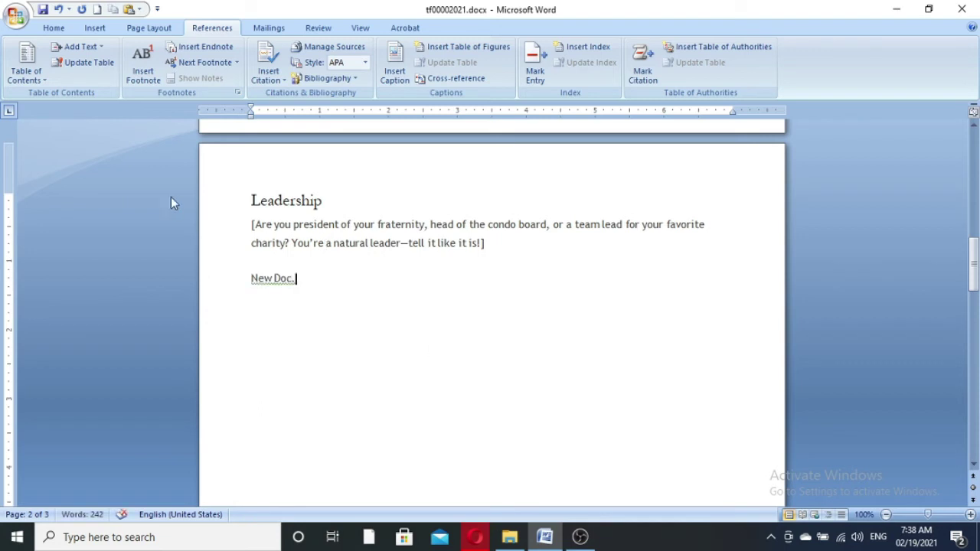
{"action": "left_click_drag", "start_coordinate": [251, 278], "coordinate": [295, 279]}
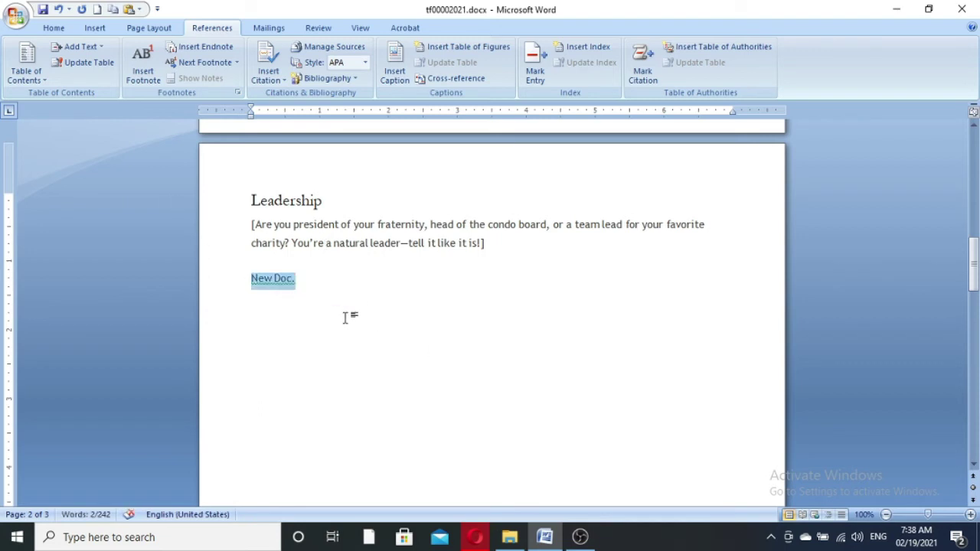
{"action": "key", "text": "ctrl+k"}
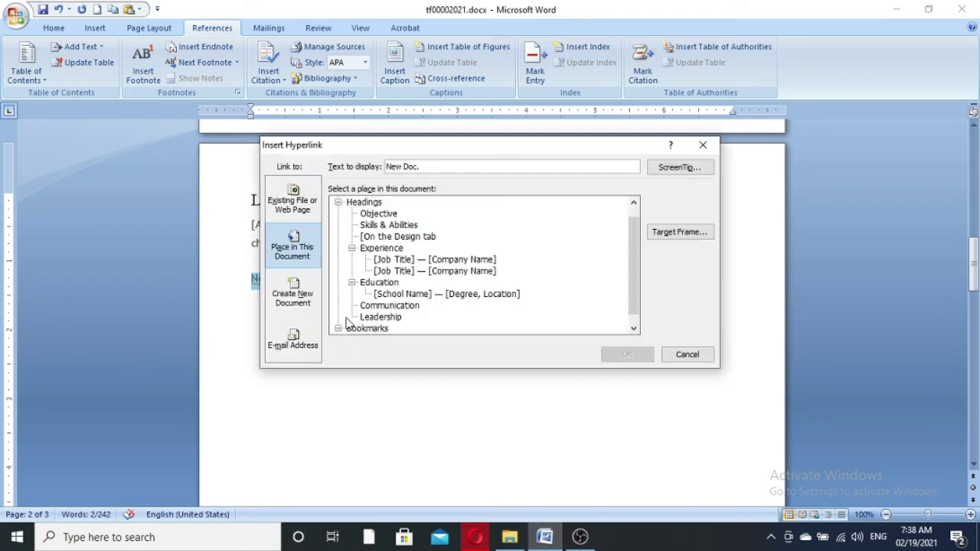
{"action": "left_click", "coordinate": [293, 297]}
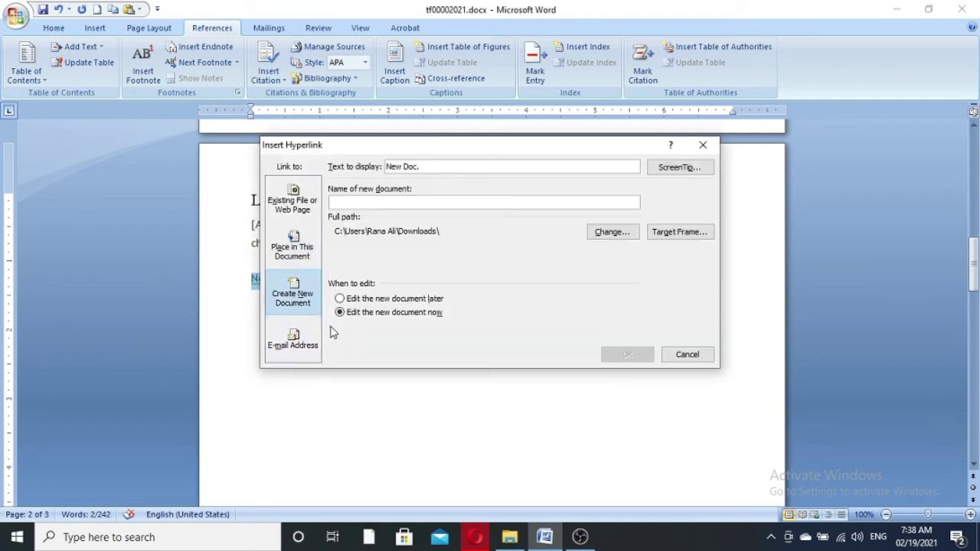
{"action": "left_click", "coordinate": [466, 167]}
{"action": "type", "text": "MS-Word Topics"}
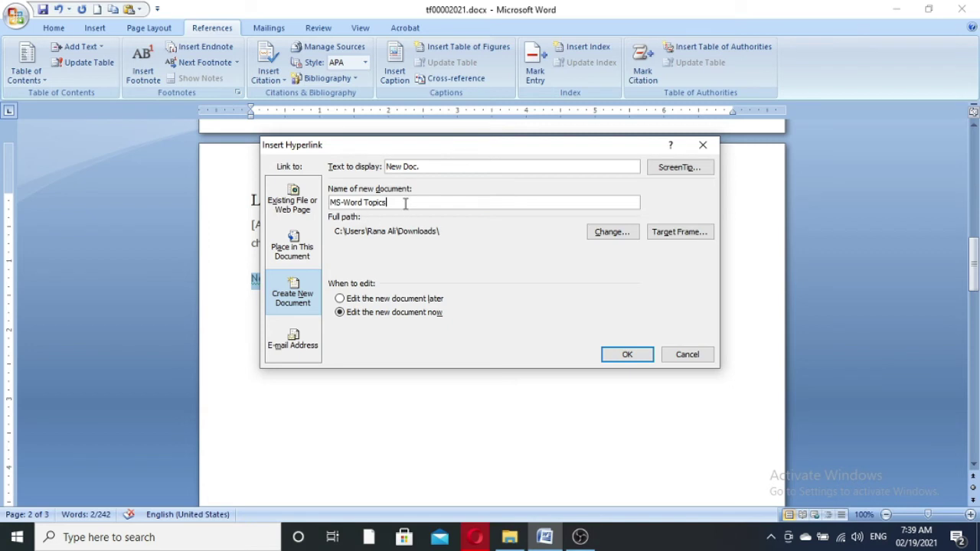
{"action": "left_click_drag", "start_coordinate": [406, 202], "coordinate": [291, 194]}
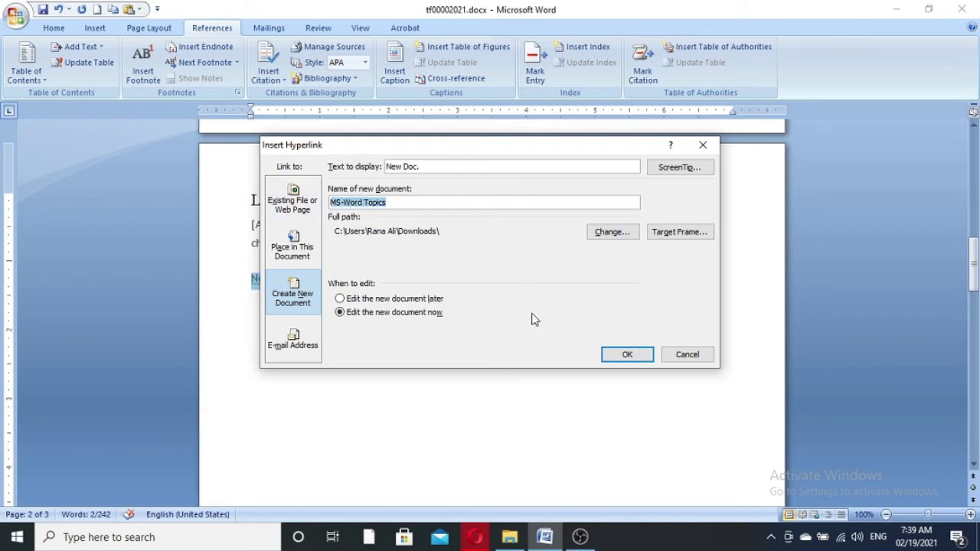
- Save the new MS-Word Topics document to the Desktop, set to edit now, and create the link
{"action": "left_click", "coordinate": [612, 233]}
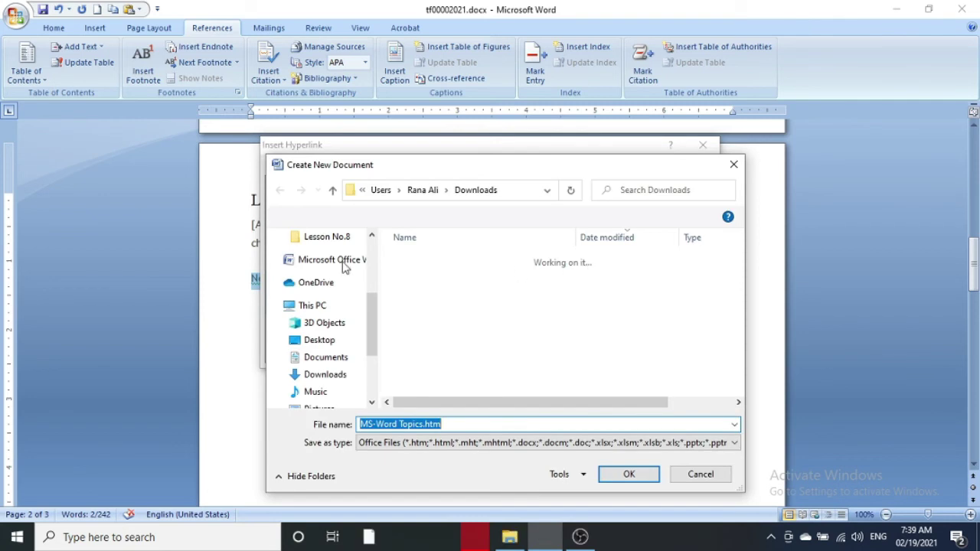
{"action": "scroll", "coordinate": [363, 323], "scroll_direction": "up", "scroll_amount": 1}
{"action": "scroll", "coordinate": [312, 329], "scroll_direction": "down", "scroll_amount": 3}
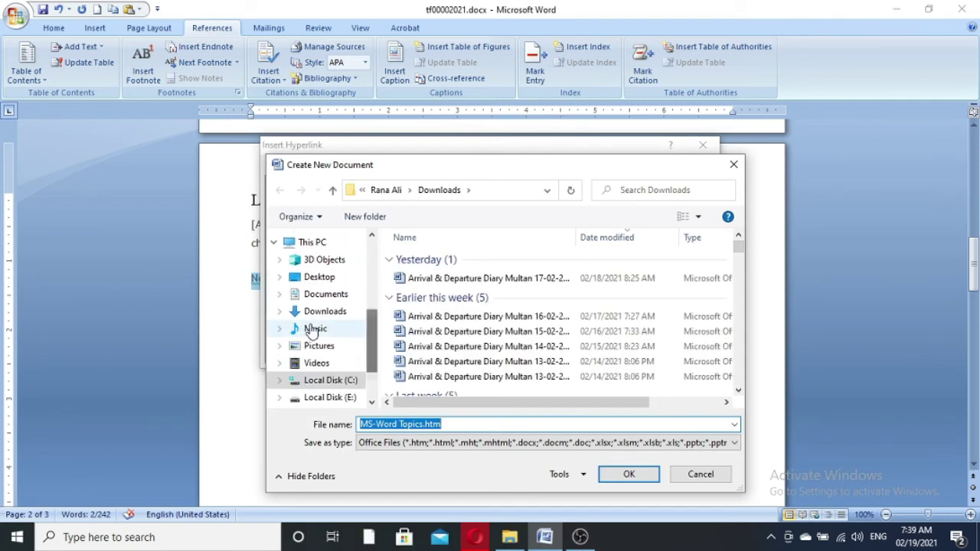
{"action": "left_click", "coordinate": [315, 276]}
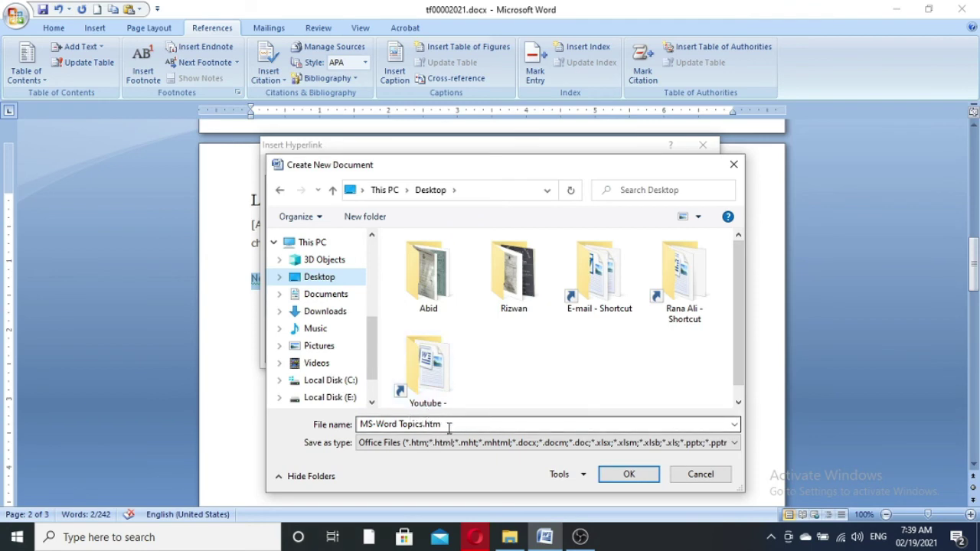
{"action": "left_click", "coordinate": [639, 479]}
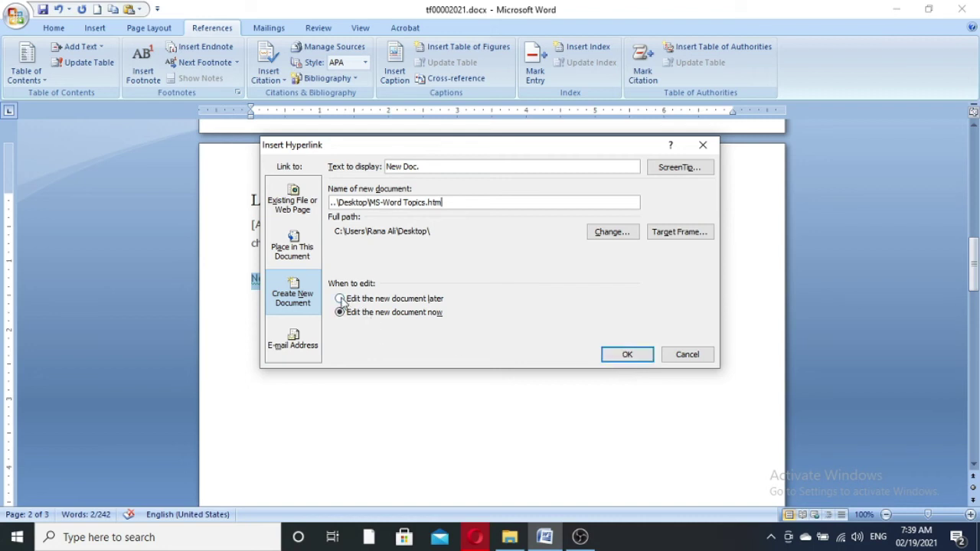
{"action": "left_click", "coordinate": [341, 300]}
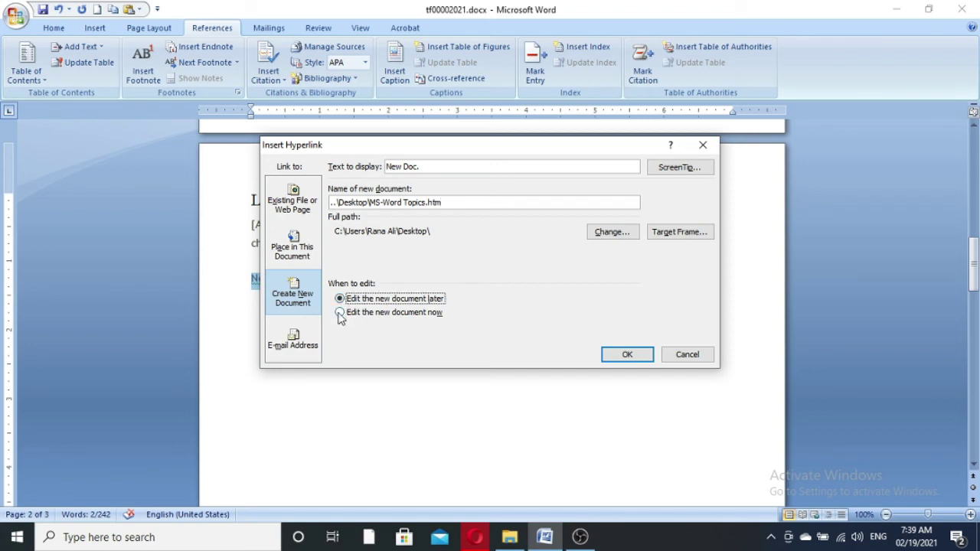
{"action": "left_click", "coordinate": [340, 315]}
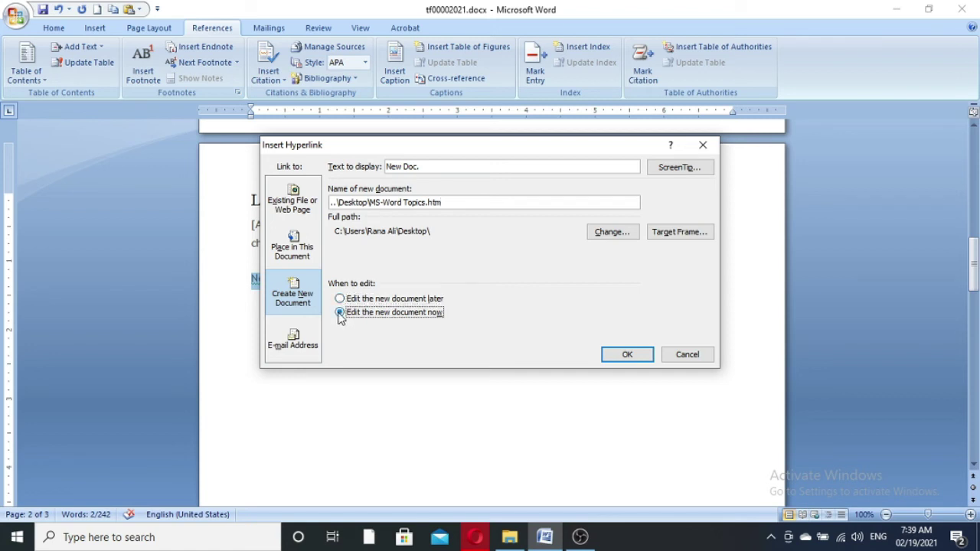
{"action": "left_click", "coordinate": [627, 356]}
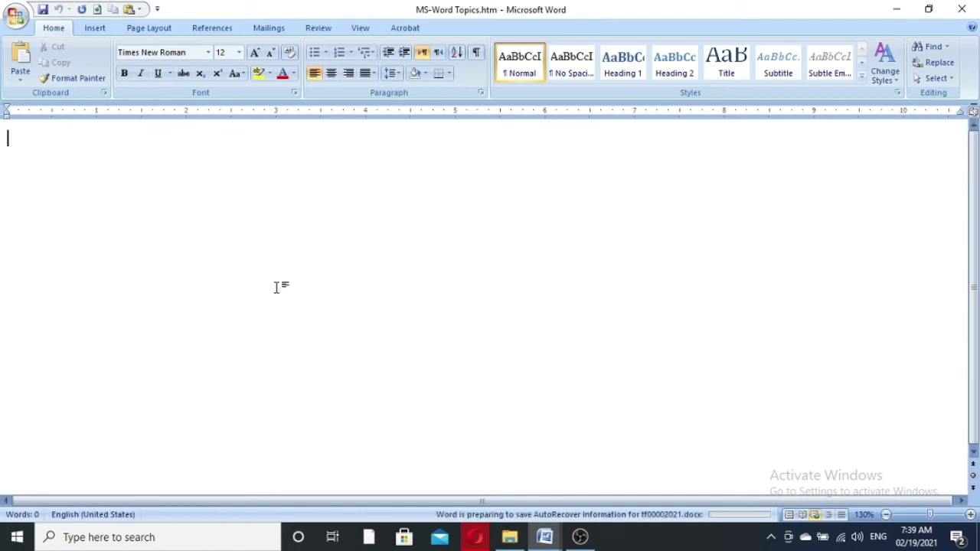
- Close MS-Word Topics.htm, reopen it in Word via the New Doc. link, then close it again
{"action": "left_click", "coordinate": [963, 10]}
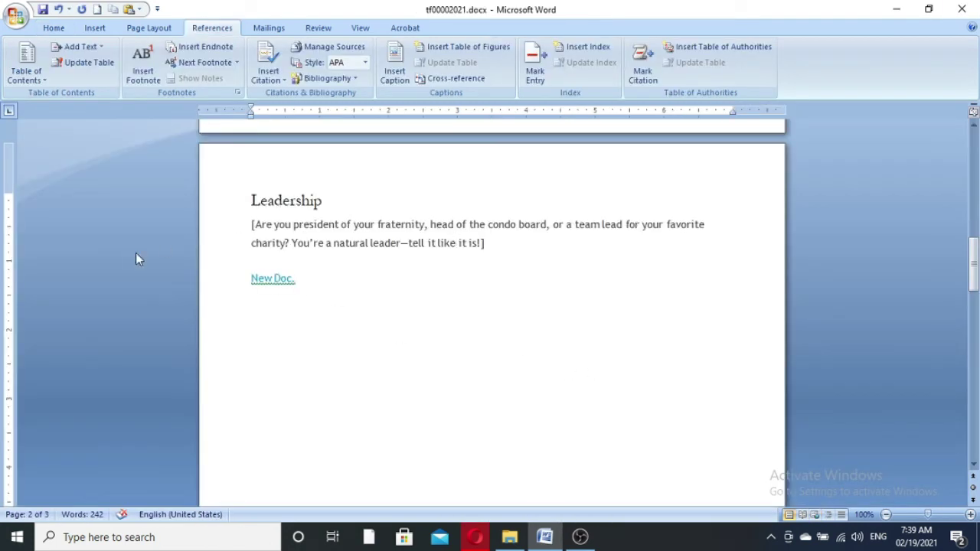
{"action": "left_click", "coordinate": [266, 283], "text": "ctrl"}
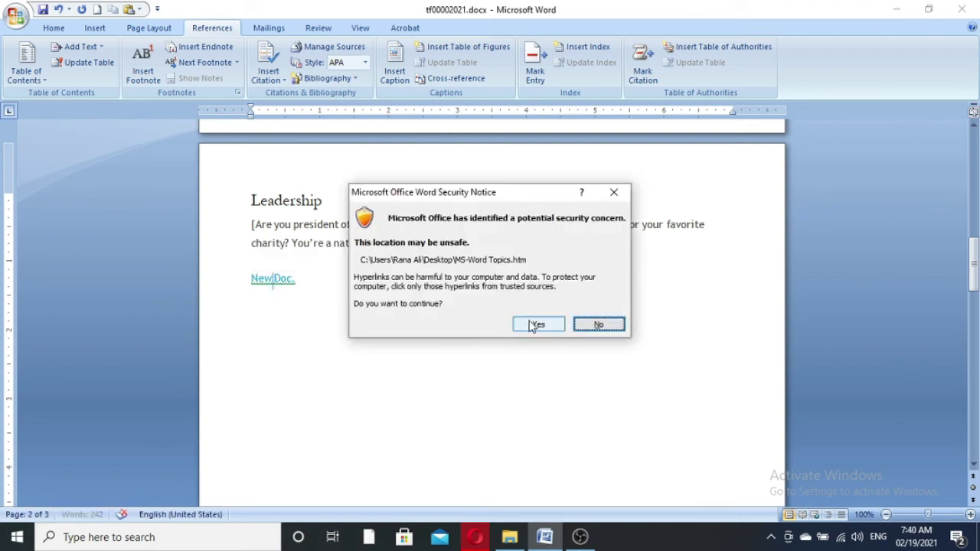
{"action": "left_click", "coordinate": [535, 325]}
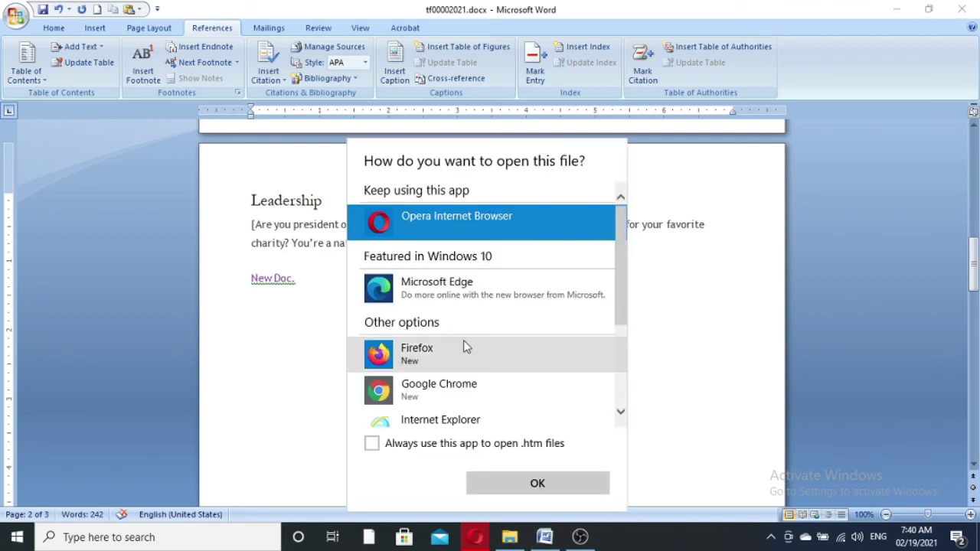
{"action": "scroll", "coordinate": [478, 340], "scroll_direction": "down", "scroll_amount": 3}
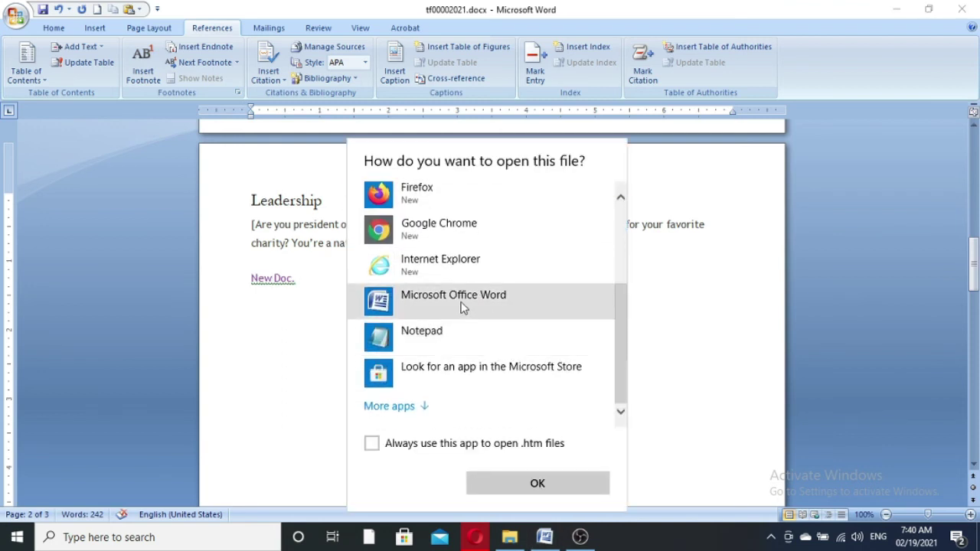
{"action": "left_click", "coordinate": [464, 304]}
{"action": "left_click", "coordinate": [537, 484]}
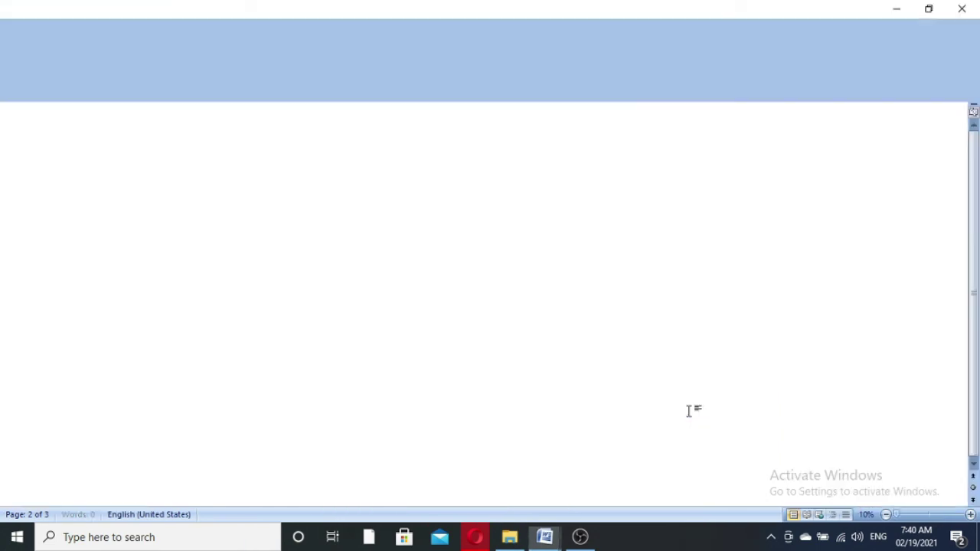
{"action": "left_click", "coordinate": [961, 9]}
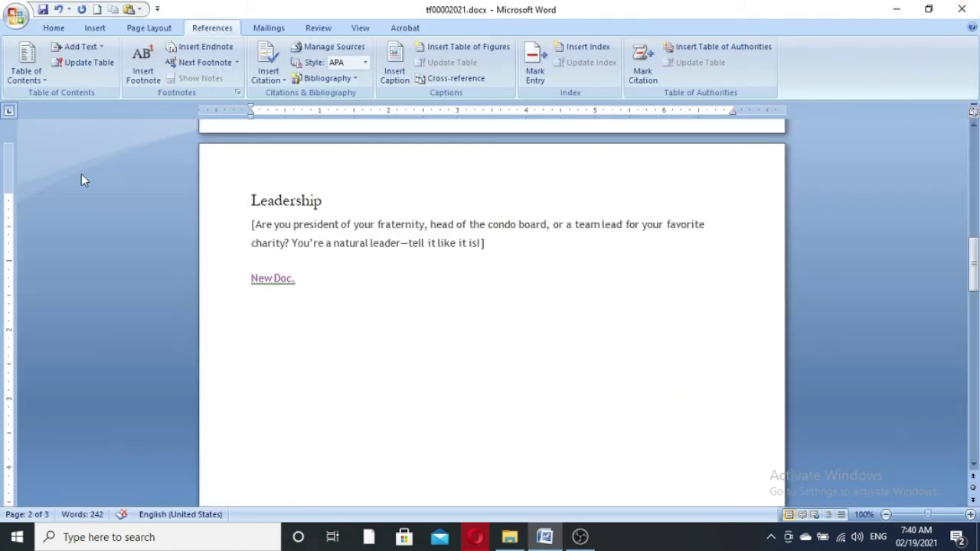
- Link New Doc. to a new document 'new file' in Downloads, set to edit it later
{"action": "key", "text": "ctrl+k"}
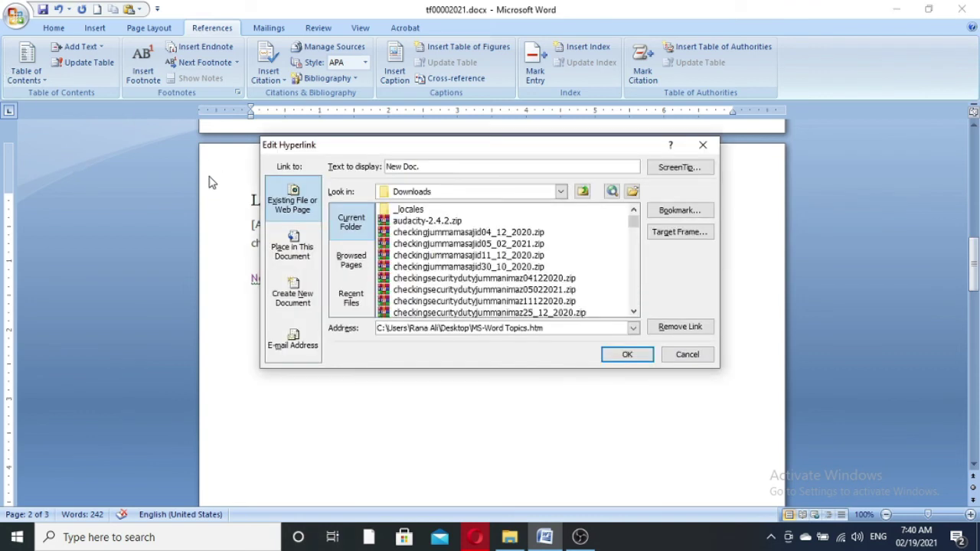
{"action": "left_click", "coordinate": [297, 294]}
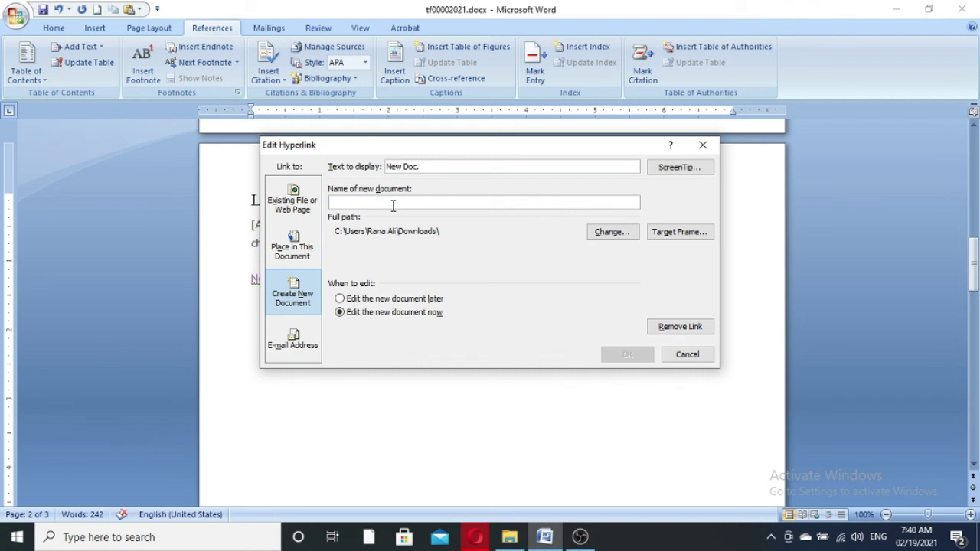
{"action": "type", "text": "new f"}
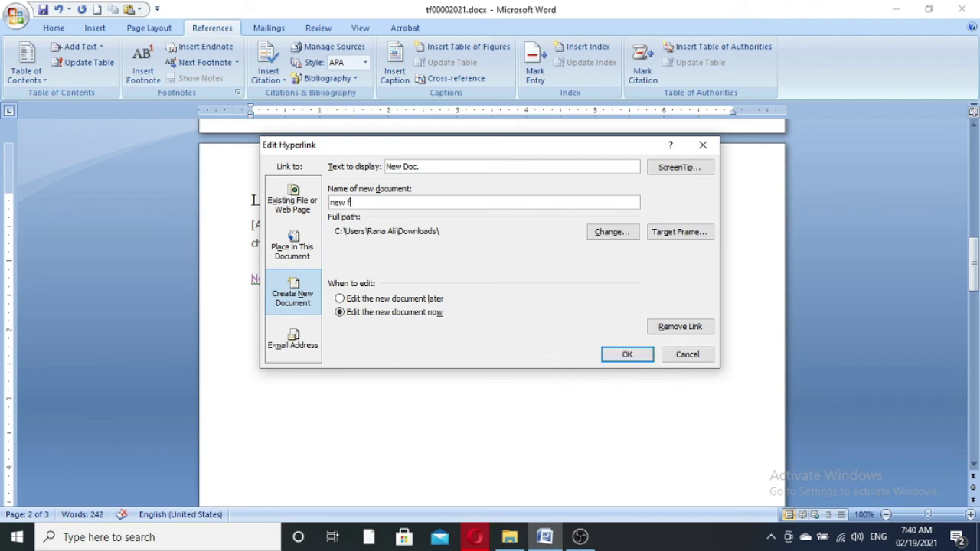
{"action": "type", "text": "ile"}
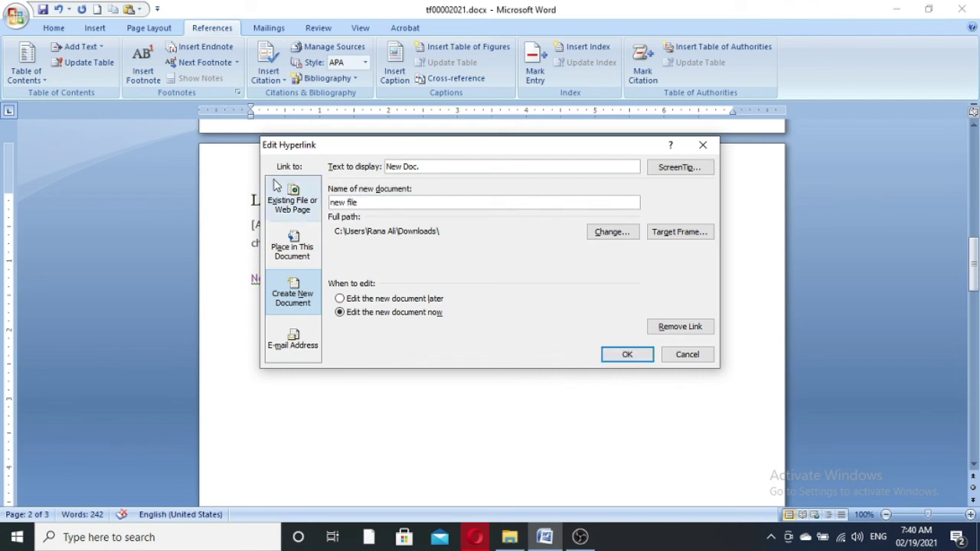
{"action": "left_click", "coordinate": [340, 299]}
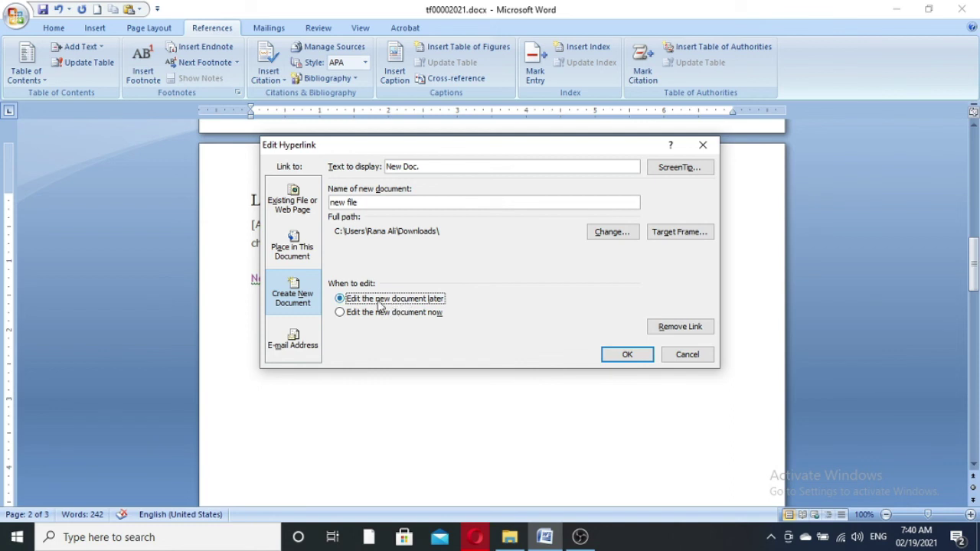
{"action": "left_click", "coordinate": [626, 354]}
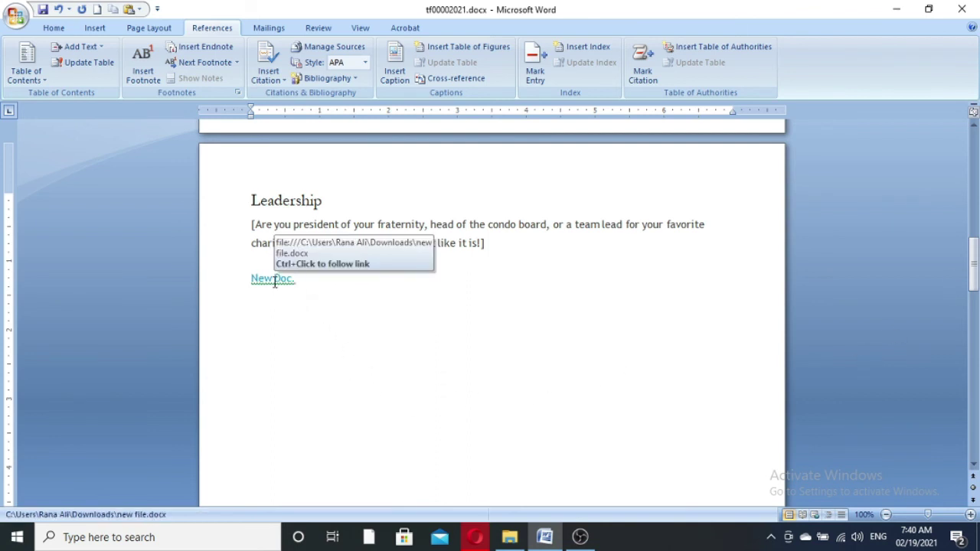
{"action": "left_click", "coordinate": [207, 282]}
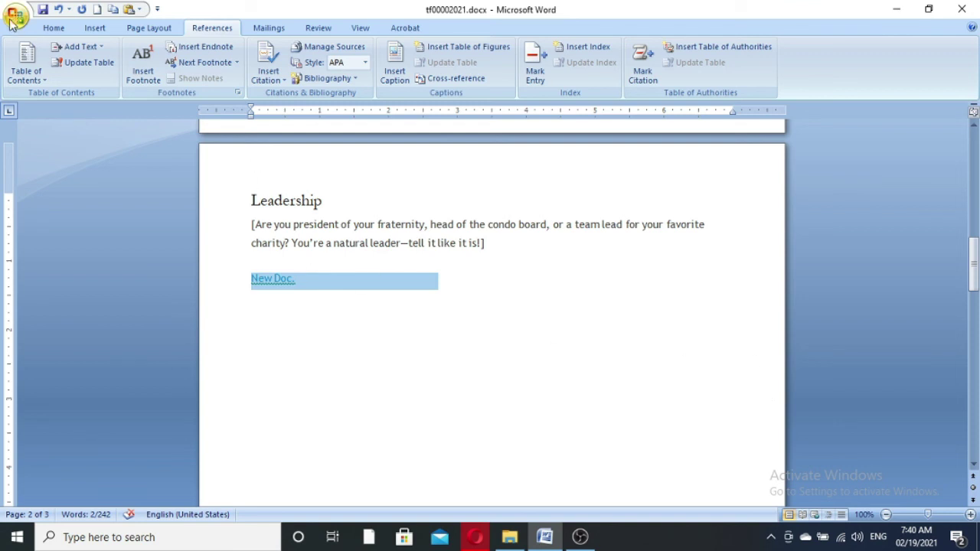
- Remove the hyperlink from New Doc., then start a new hyperlink at the top of the resume
{"action": "left_click", "coordinate": [95, 27]}
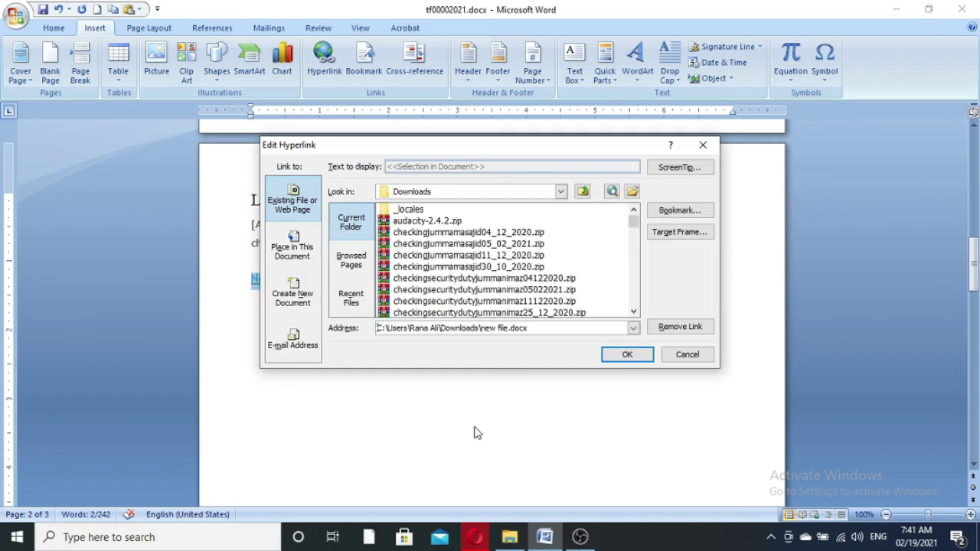
{"action": "left_click", "coordinate": [678, 327]}
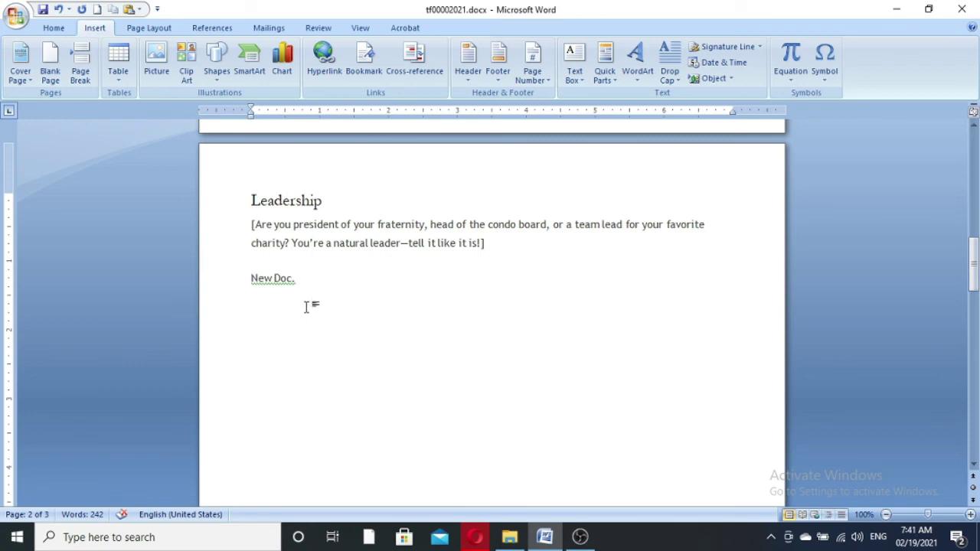
{"action": "left_click", "coordinate": [221, 286]}
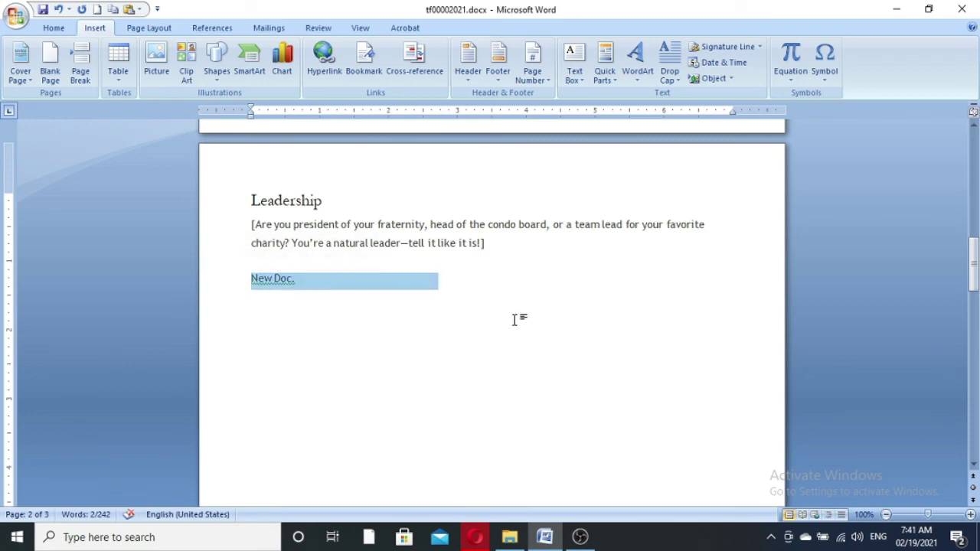
{"action": "key", "text": "ctrl+Home"}
{"action": "key", "text": "ctrl+k"}
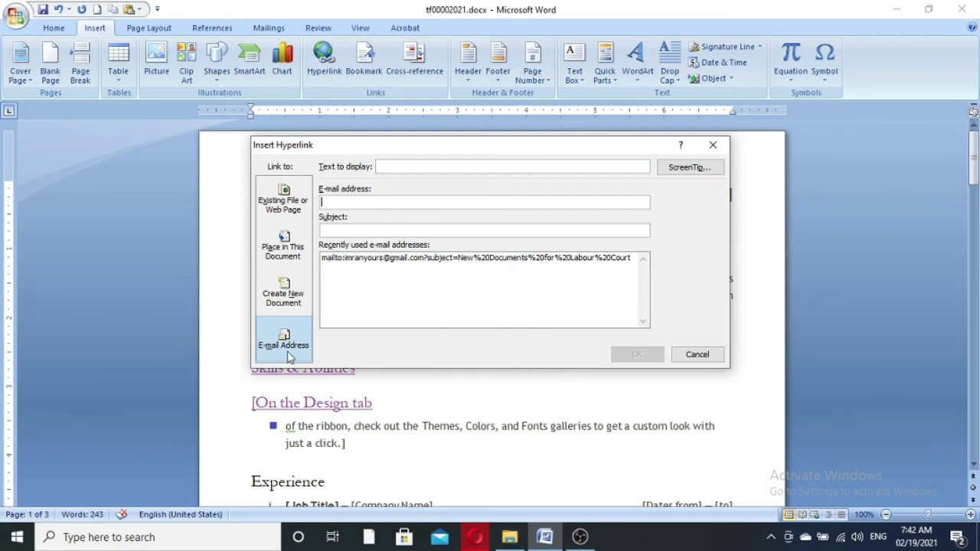
- Start a hyperlink on the [Email] placeholder with display text 'E-mail'
{"action": "left_click", "coordinate": [696, 354]}
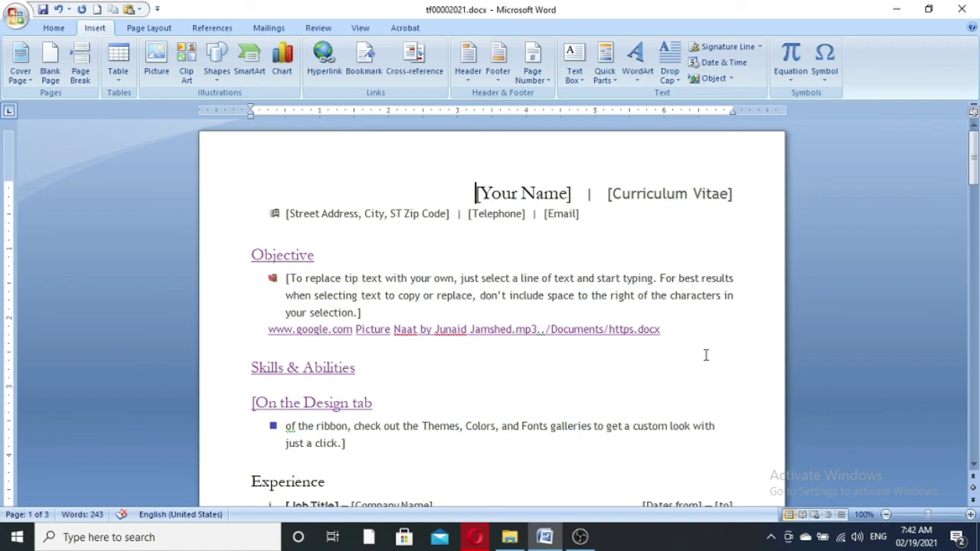
{"action": "double_click", "coordinate": [563, 214]}
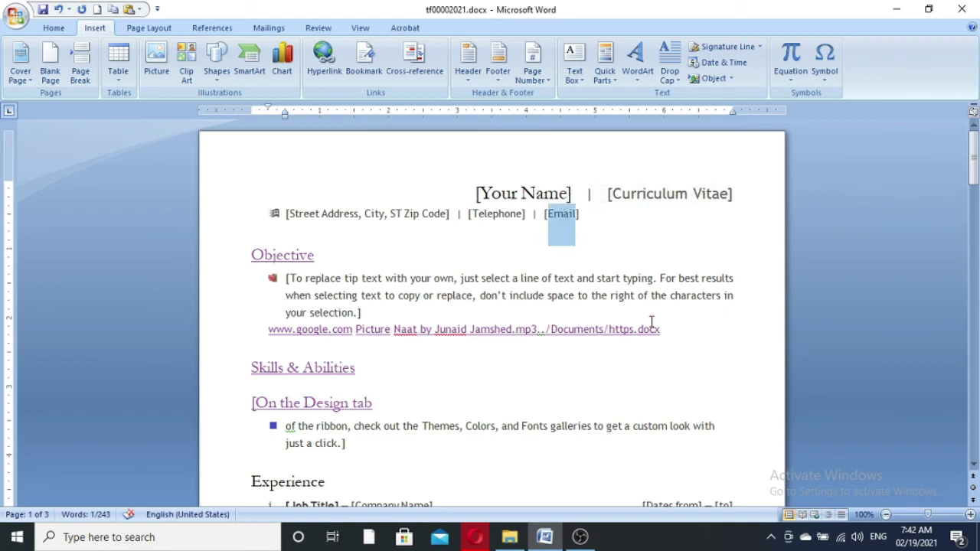
{"action": "key", "text": "ctrl+k"}
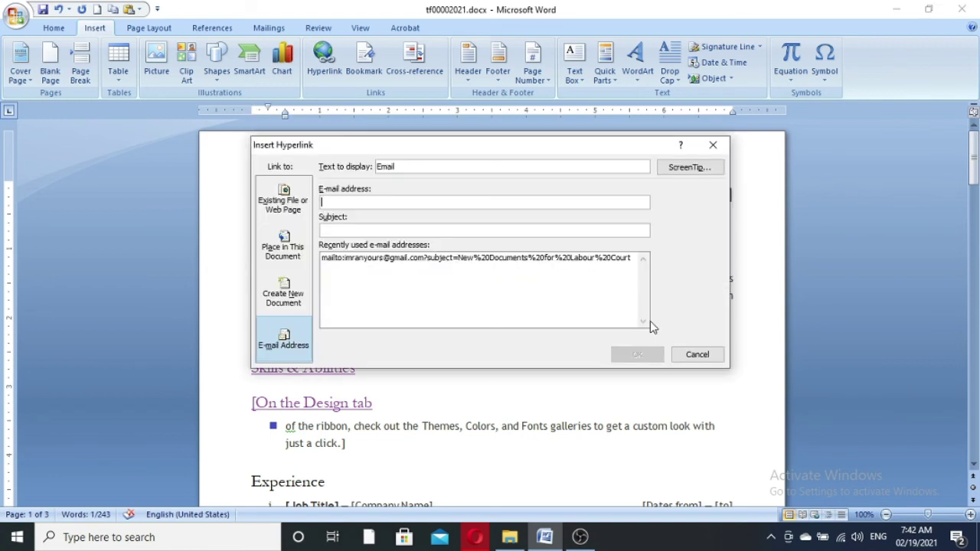
{"action": "left_click", "coordinate": [421, 167]}
{"action": "left_click", "coordinate": [381, 166]}
{"action": "type", "text": "-"}
- Fill in the link's e-mail address and subject line, then cancel without applying it
{"action": "left_click", "coordinate": [384, 200]}
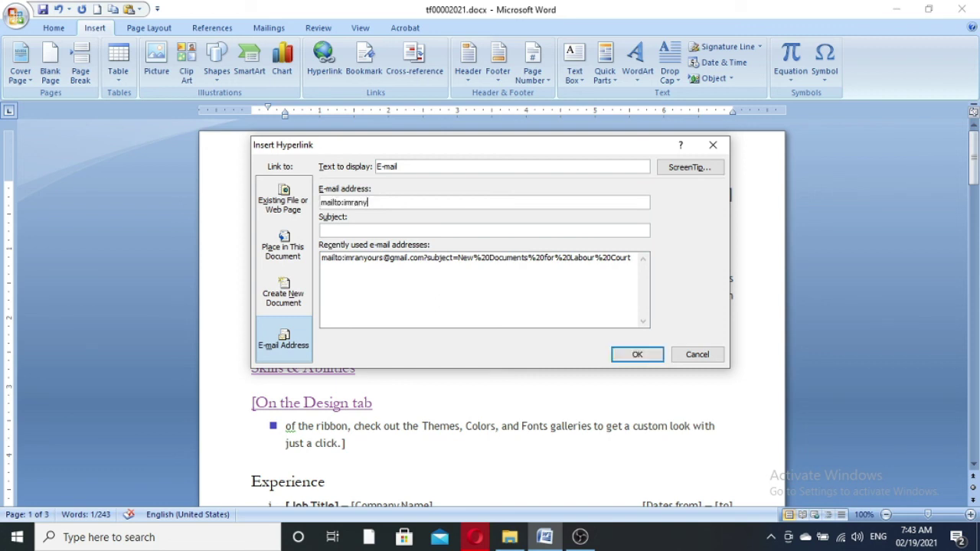
{"action": "left_click", "coordinate": [377, 233]}
{"action": "type", "text": "email from "}
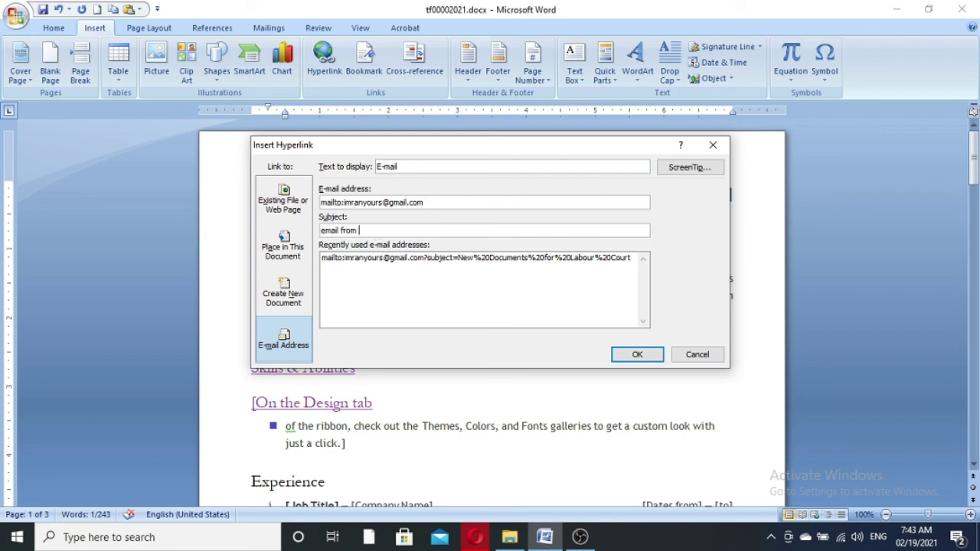
{"action": "type", "text": "Ali"}
{"action": "left_click", "coordinate": [365, 260]}
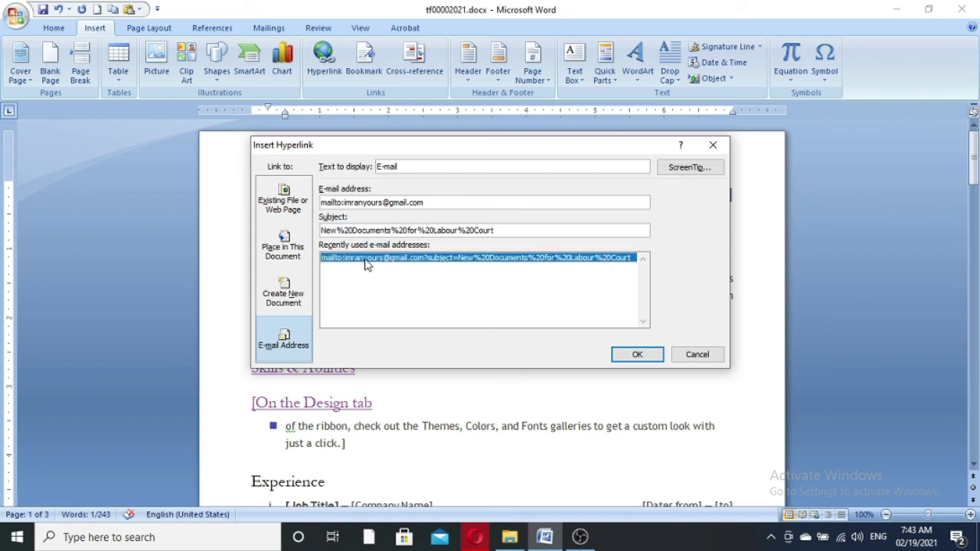
{"action": "key", "text": "ctrl+z"}
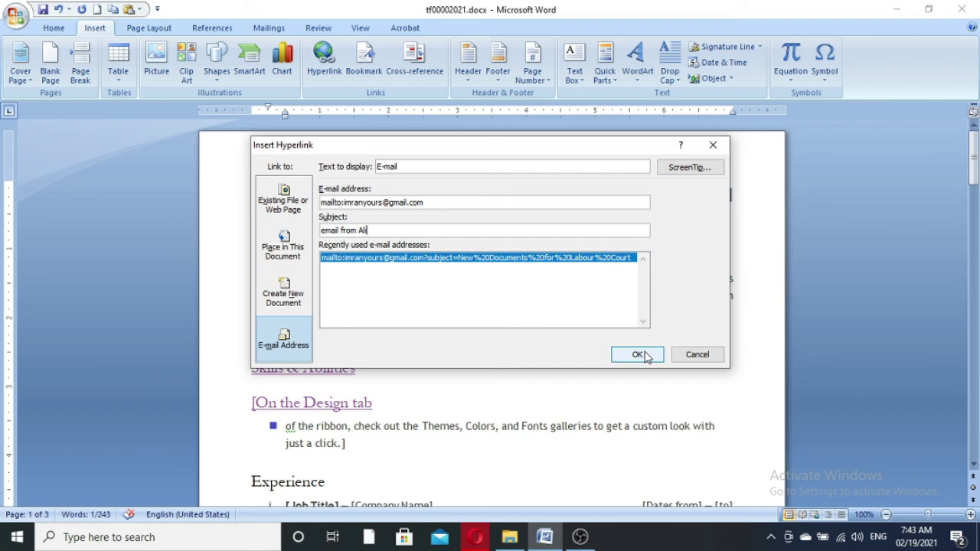
{"action": "left_click", "coordinate": [705, 360]}
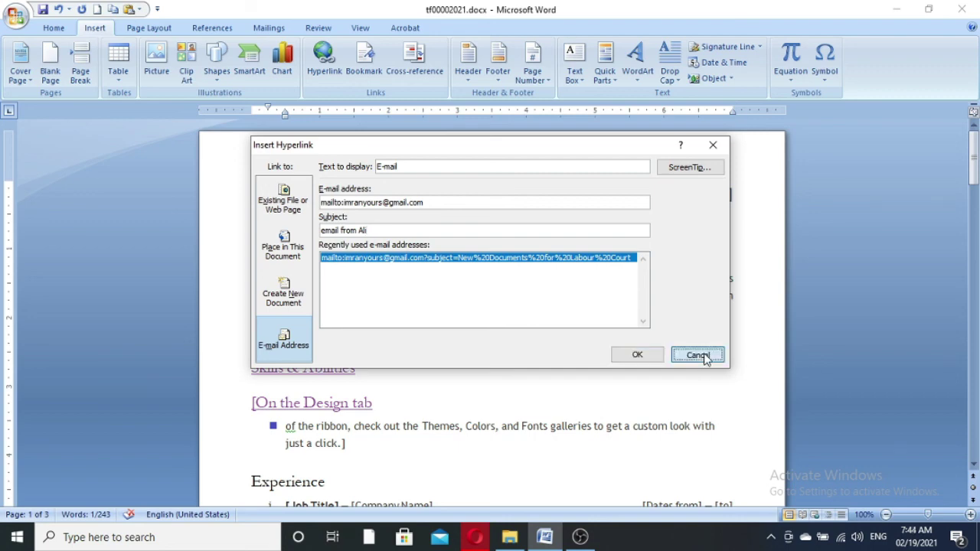
{"action": "left_click", "coordinate": [562, 367]}
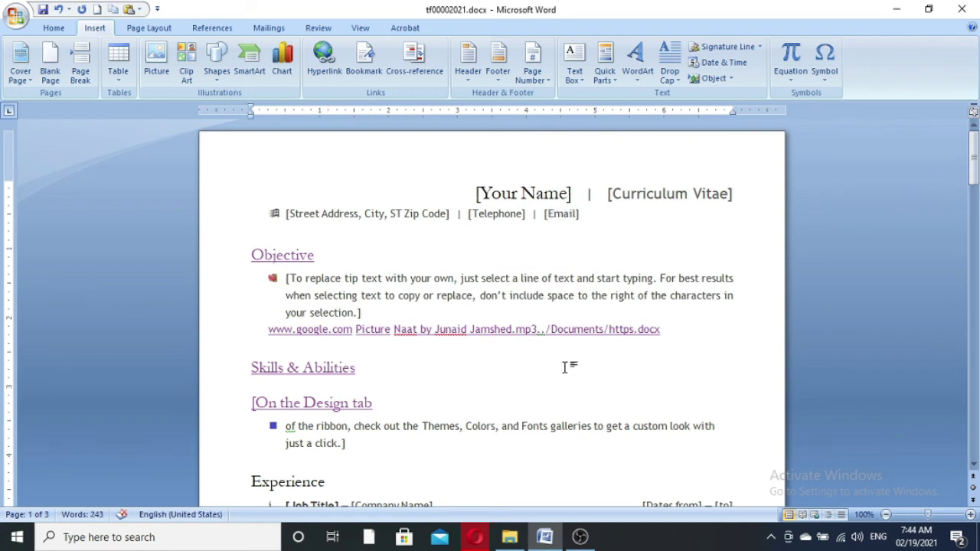